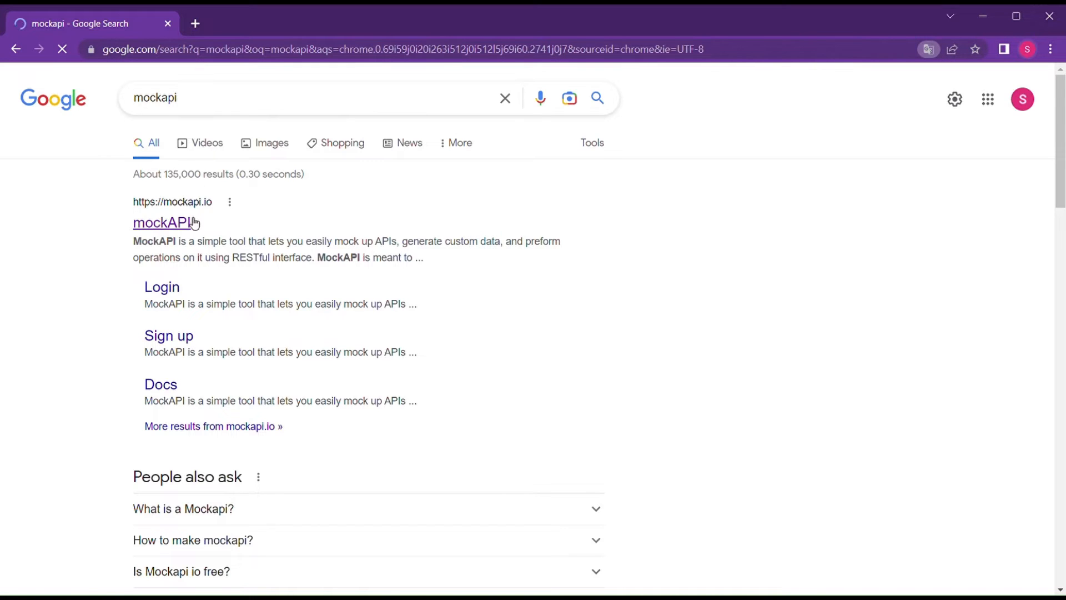
Open the mockapi.io website from the Google results for 'mockapi'.
{"action": "left_click_drag", "start_coordinate": [201, 221], "coordinate": [230, 197]}
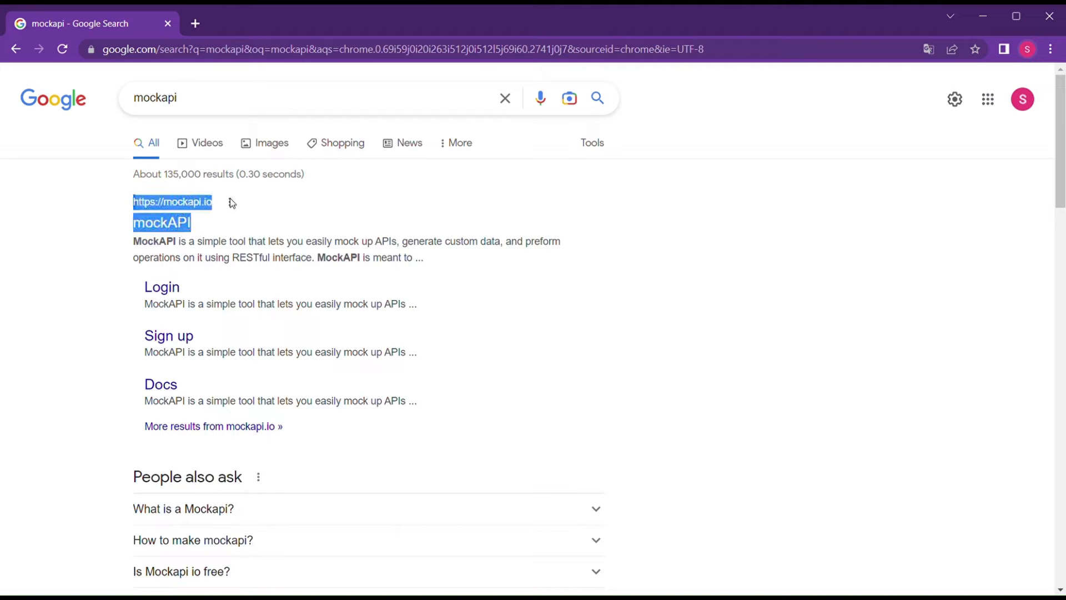
{"action": "left_click", "coordinate": [228, 202]}
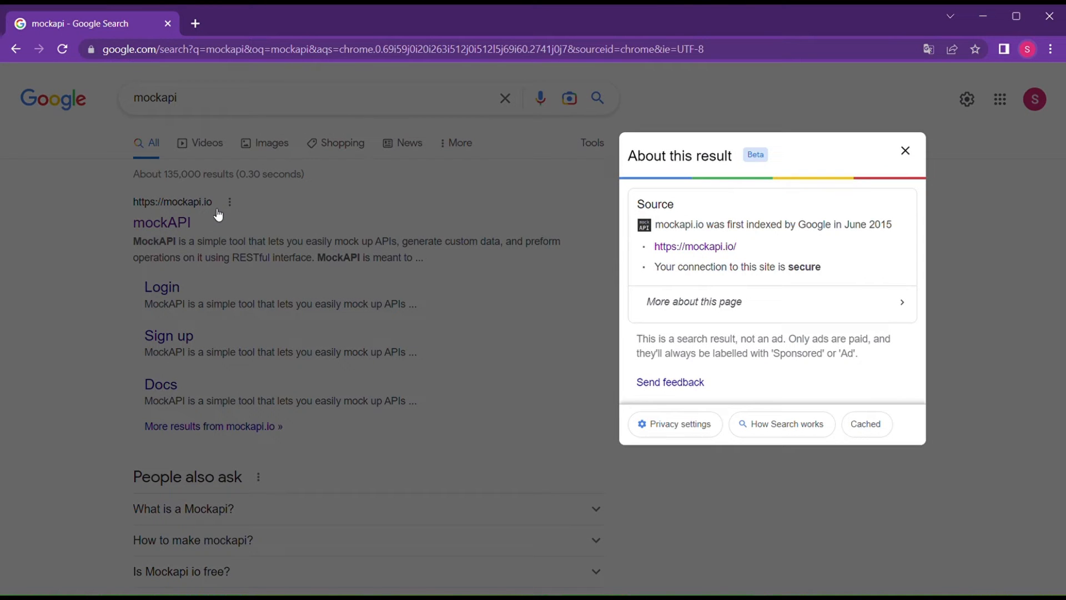
{"action": "left_click", "coordinate": [358, 289]}
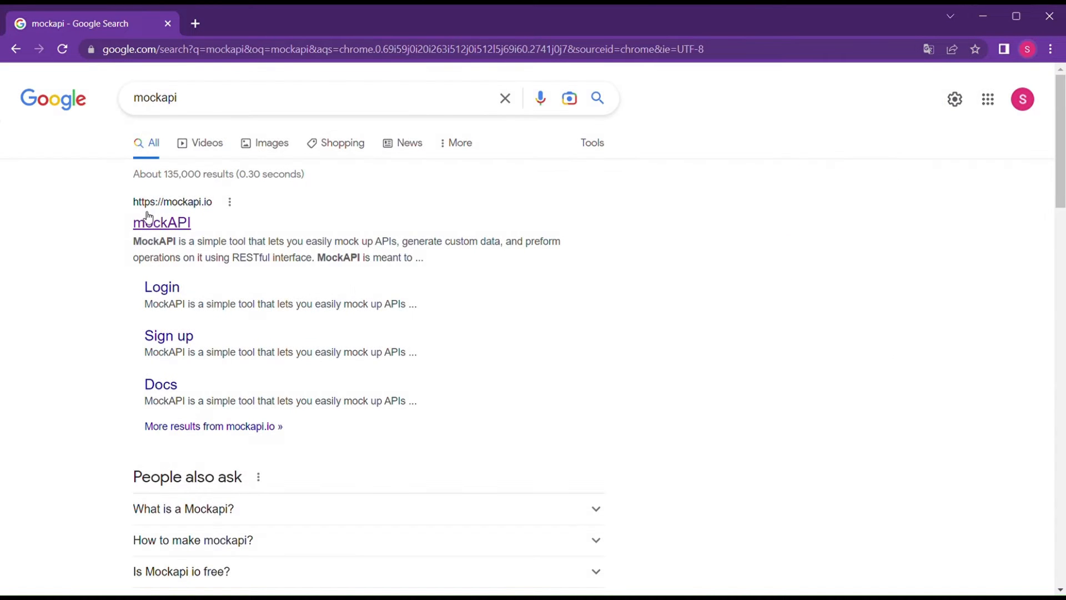
{"action": "left_click", "coordinate": [162, 225]}
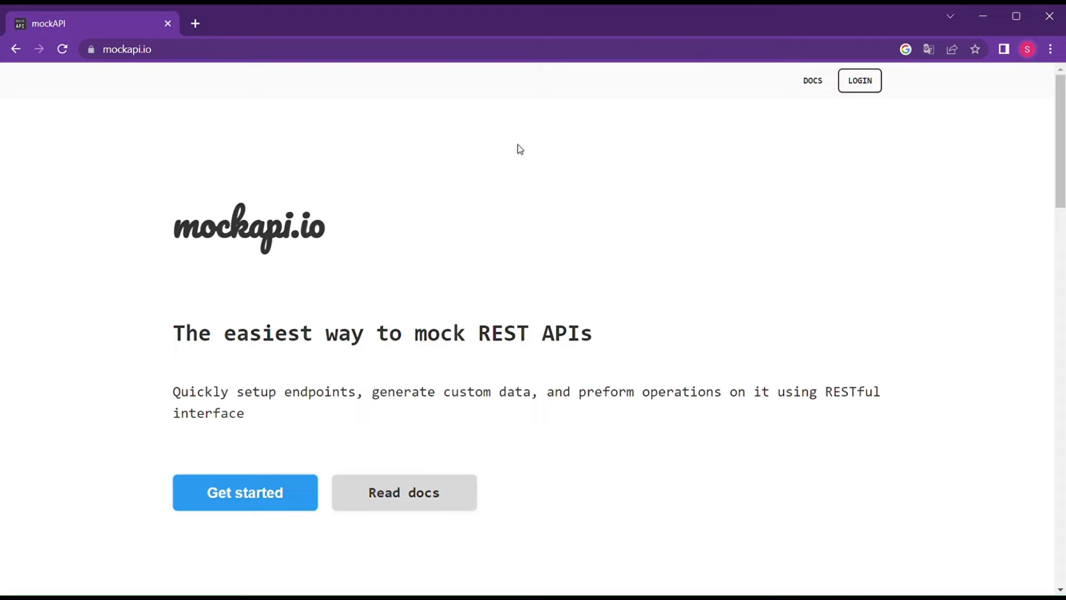
Scroll down the mockapi.io landing page to look over its features.
{"action": "mouse_move", "coordinate": [1060, 167]}
{"action": "left_mouse_down"}
{"action": "mouse_move", "coordinate": [1048, 314]}
{"action": "mouse_move", "coordinate": [1053, 181]}
{"action": "left_mouse_up"}
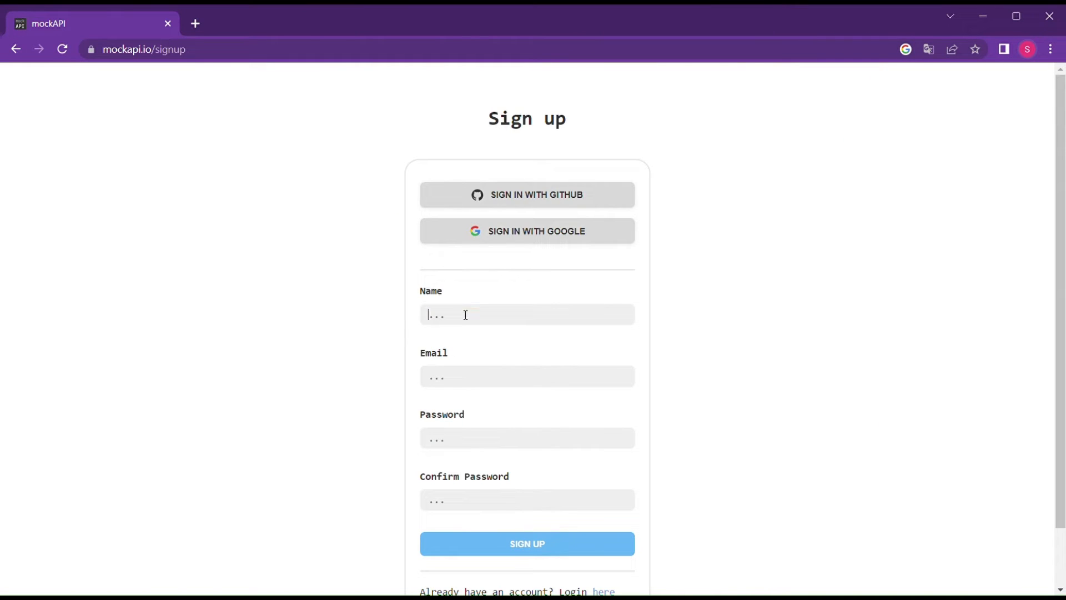
Sign up for MockAPI with the user's name, e-mail, password and password confirmation.
{"action": "left_click", "coordinate": [465, 314]}
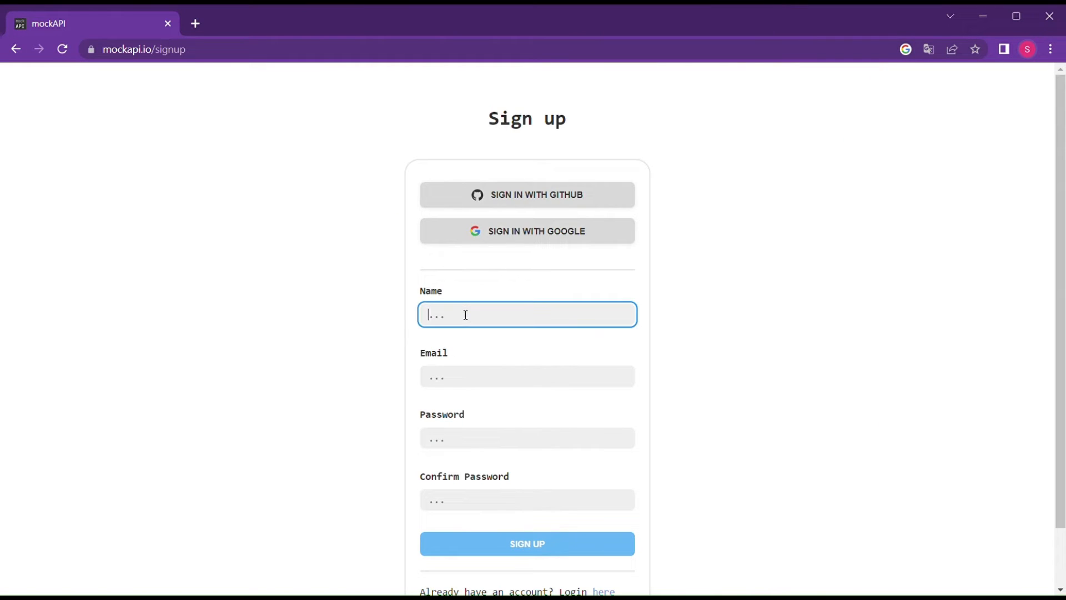
{"action": "type", "text": "Sarah"}
{"action": "left_click", "coordinate": [448, 383]}
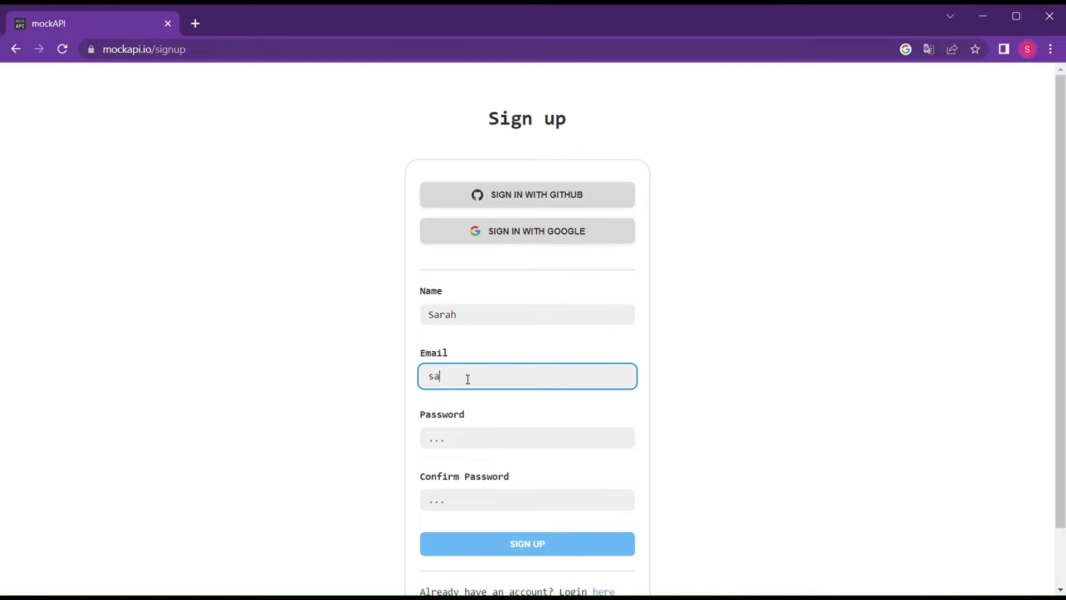
{"action": "left_click", "coordinate": [474, 438]}
{"action": "type", "text": "•"}
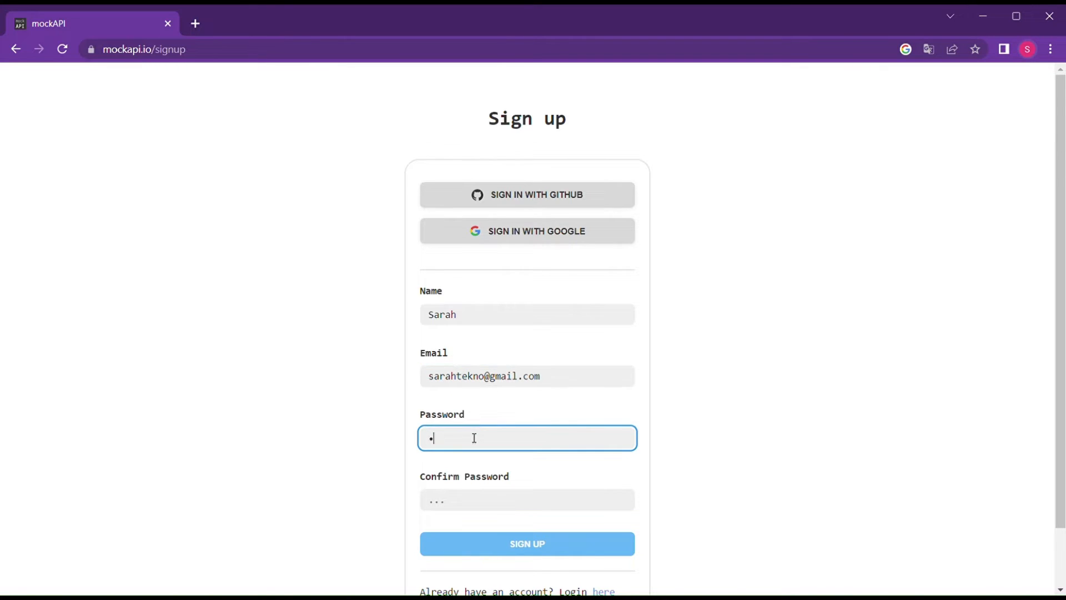
{"action": "type", "text": "••••••"}
{"action": "left_click", "coordinate": [461, 499]}
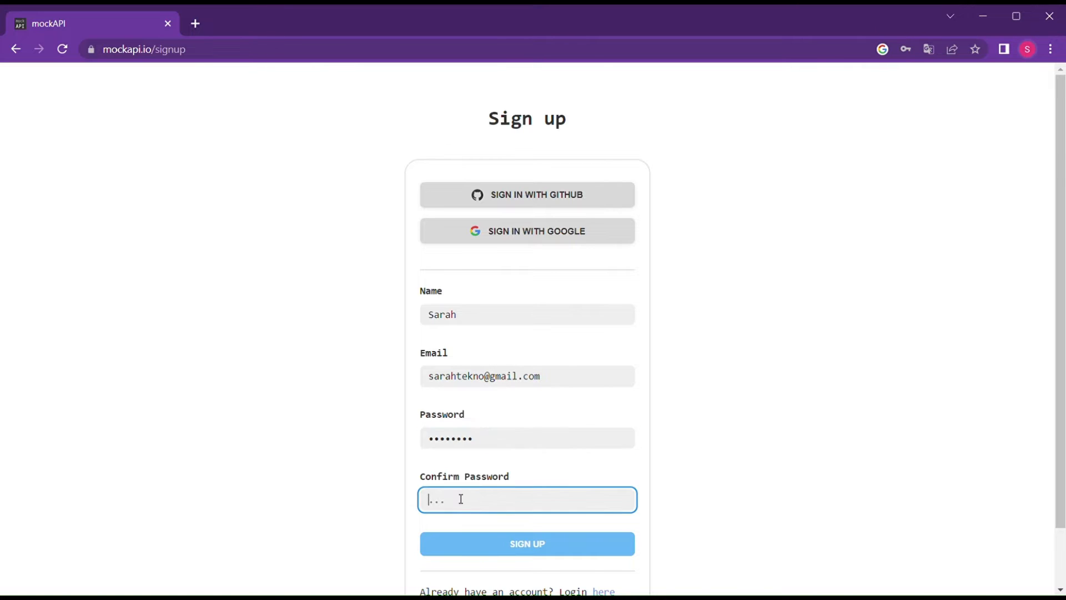
{"action": "type", "text": "••••••••"}
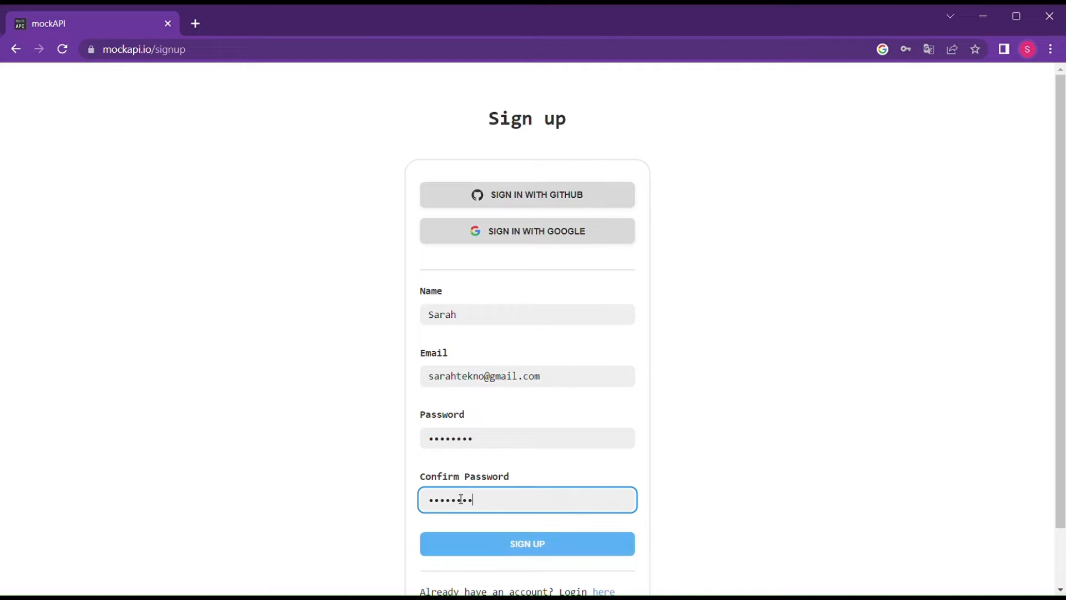
{"action": "left_click", "coordinate": [507, 548]}
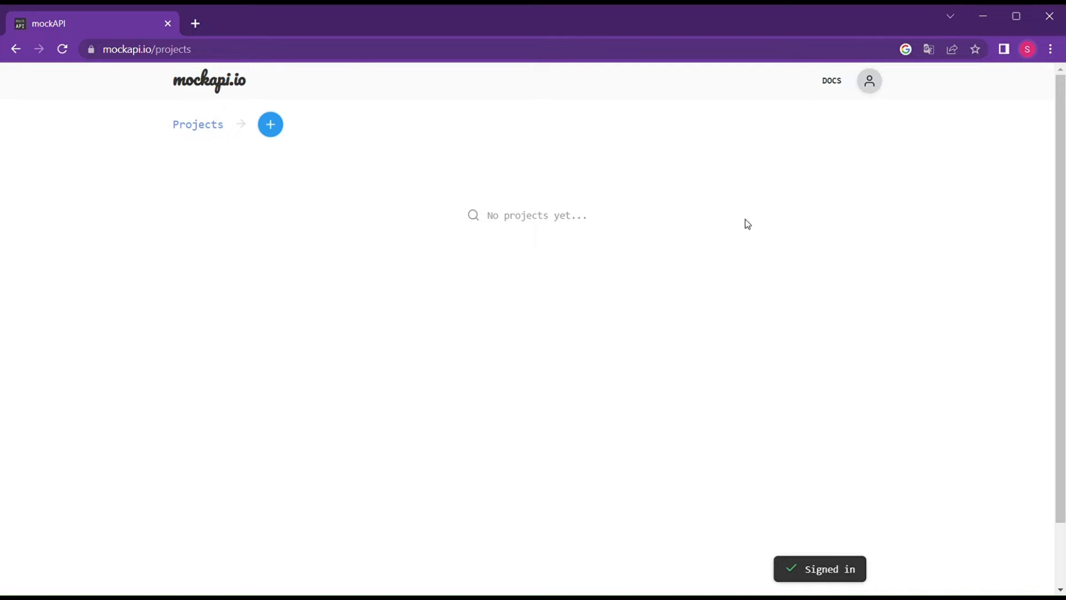
Create a new project named 'Test' and open its page.
{"action": "left_click_drag", "start_coordinate": [144, 129], "coordinate": [226, 131]}
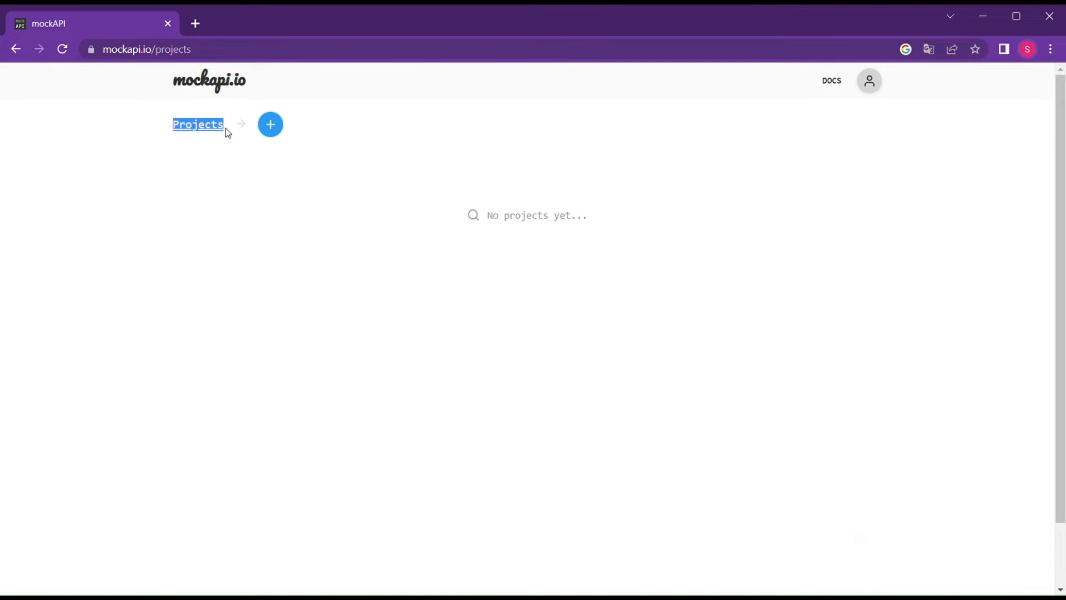
{"action": "left_click", "coordinate": [113, 127]}
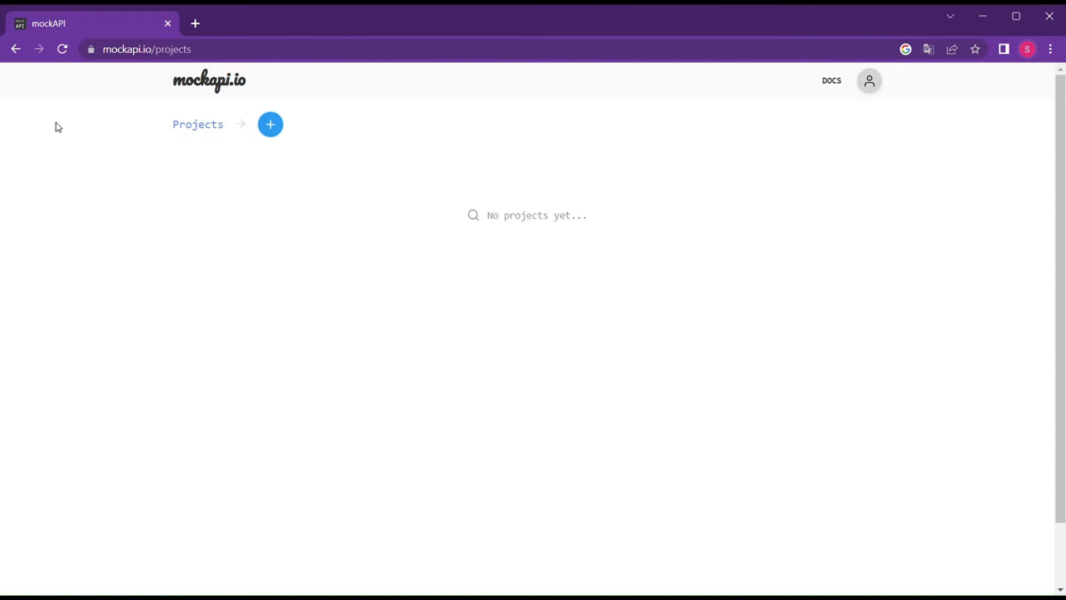
{"action": "left_click", "coordinate": [270, 125]}
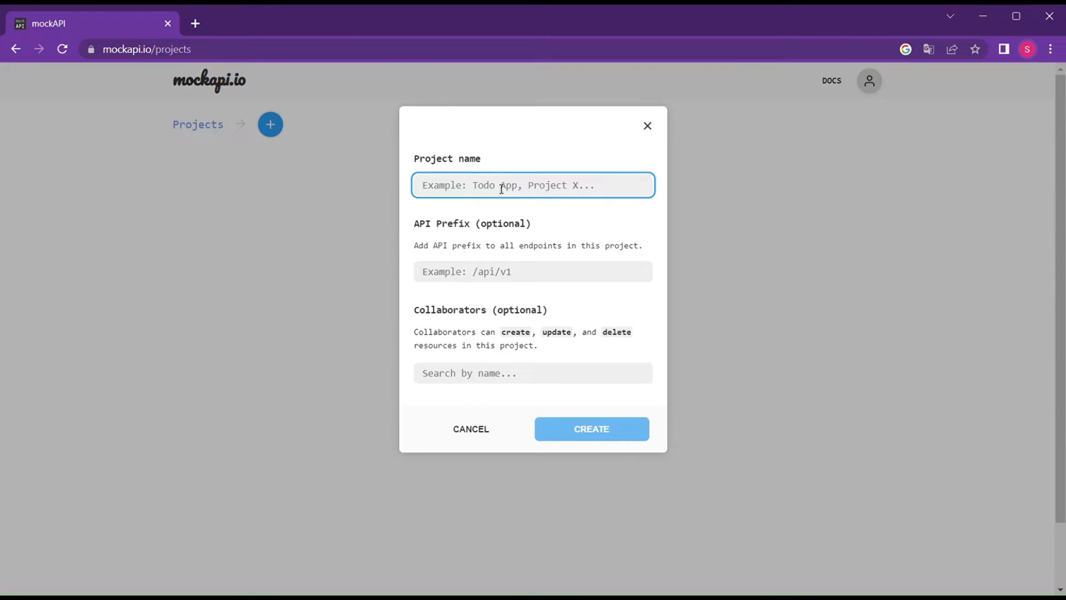
{"action": "type", "text": "Test"}
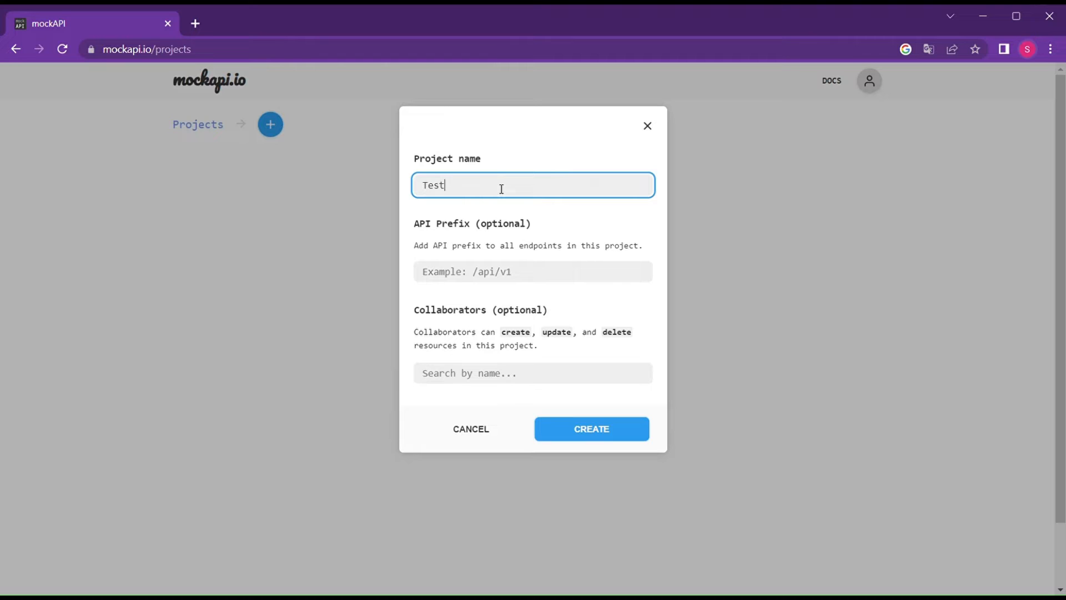
{"action": "key", "text": "Return"}
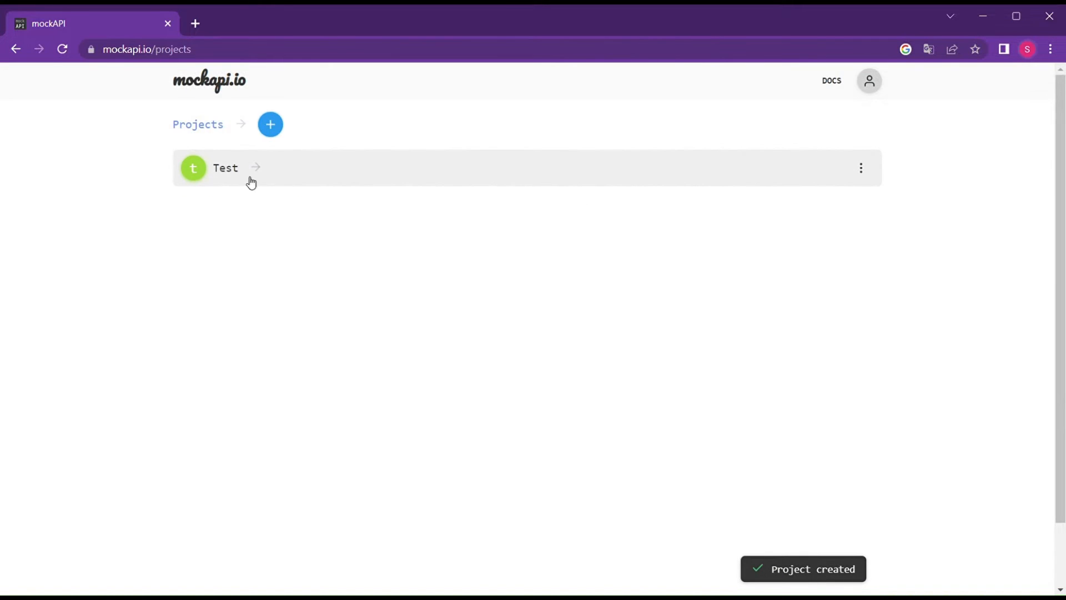
{"action": "left_click", "coordinate": [237, 172]}
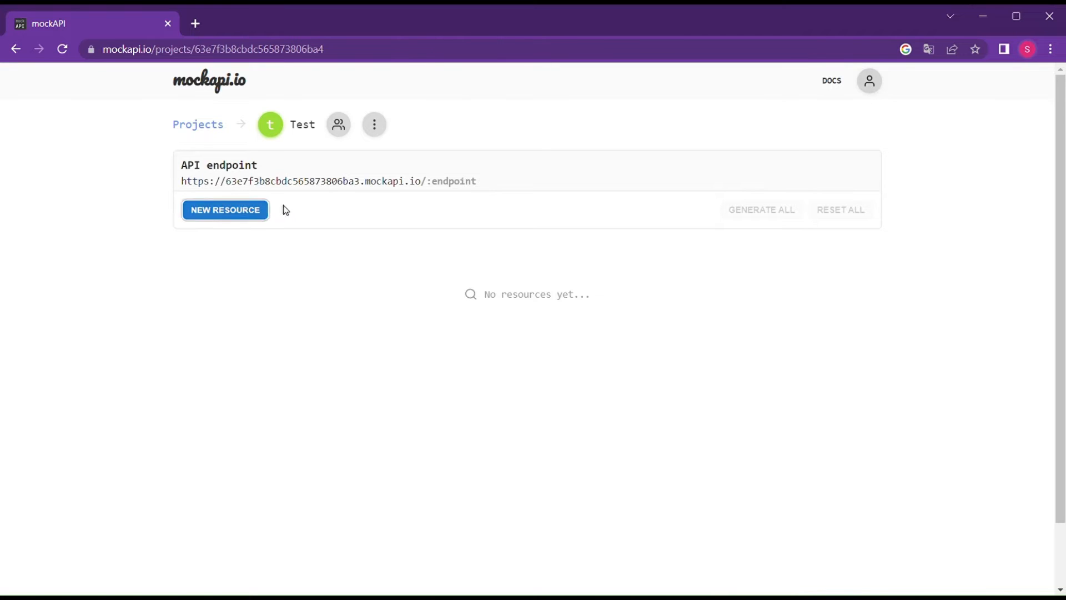
Start a new resource named 'product' and remove the avatar field from its schema.
{"action": "left_click", "coordinate": [256, 214]}
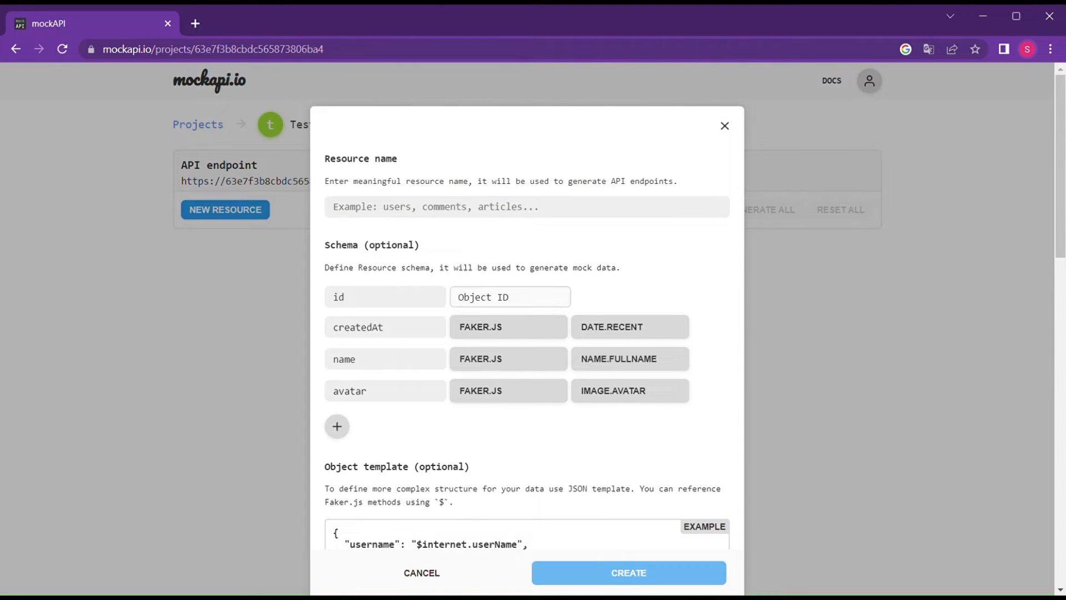
{"action": "scroll", "coordinate": [527, 306], "scroll_direction": "down", "scroll_amount": 3}
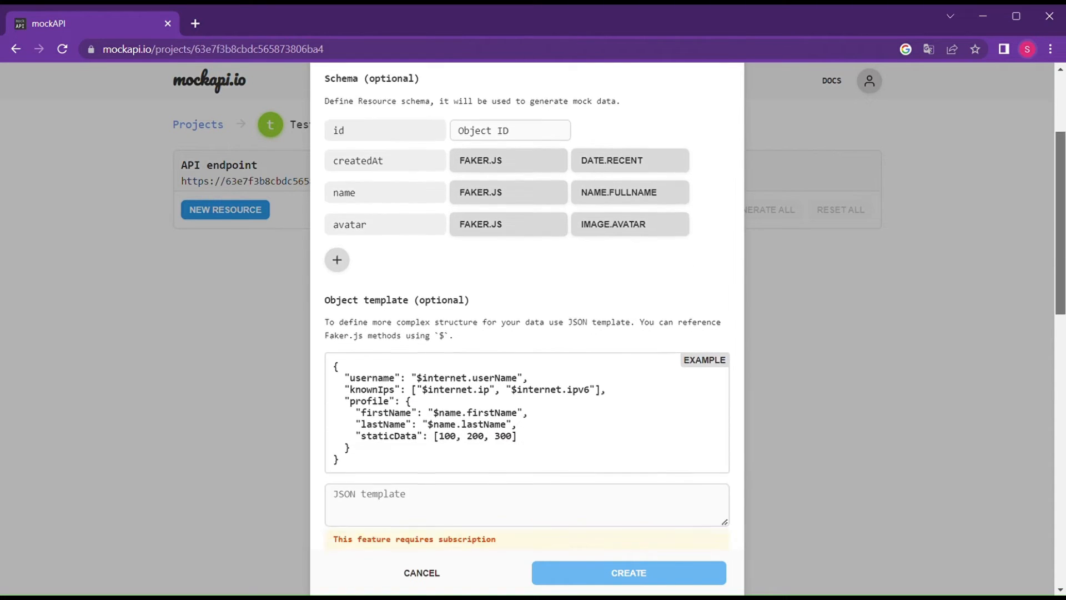
{"action": "left_click_drag", "start_coordinate": [1064, 293], "coordinate": [1064, 115]}
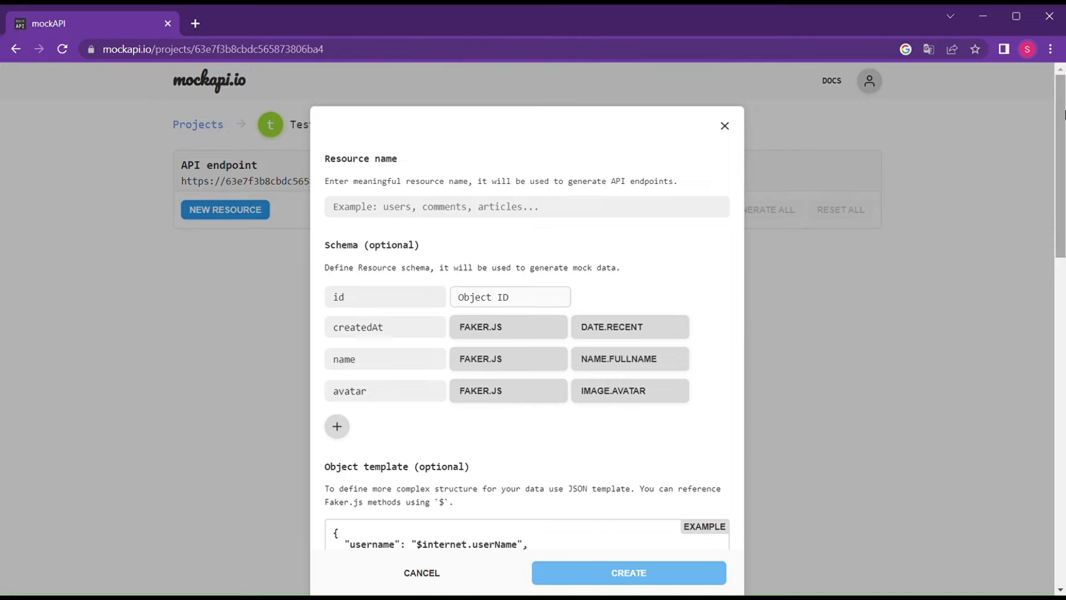
{"action": "left_click", "coordinate": [452, 215]}
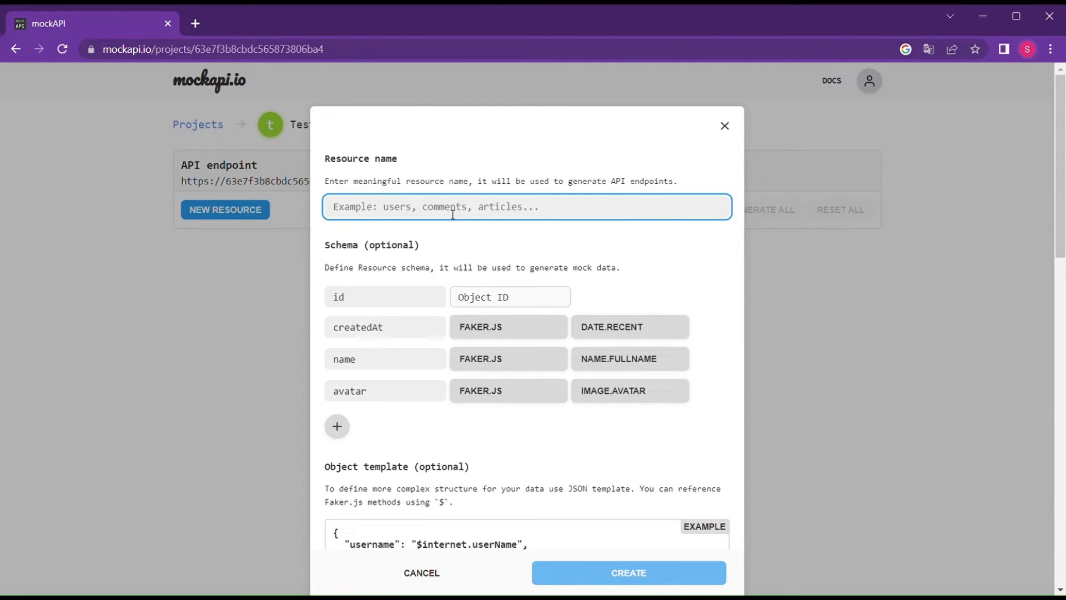
{"action": "type", "text": "pro"}
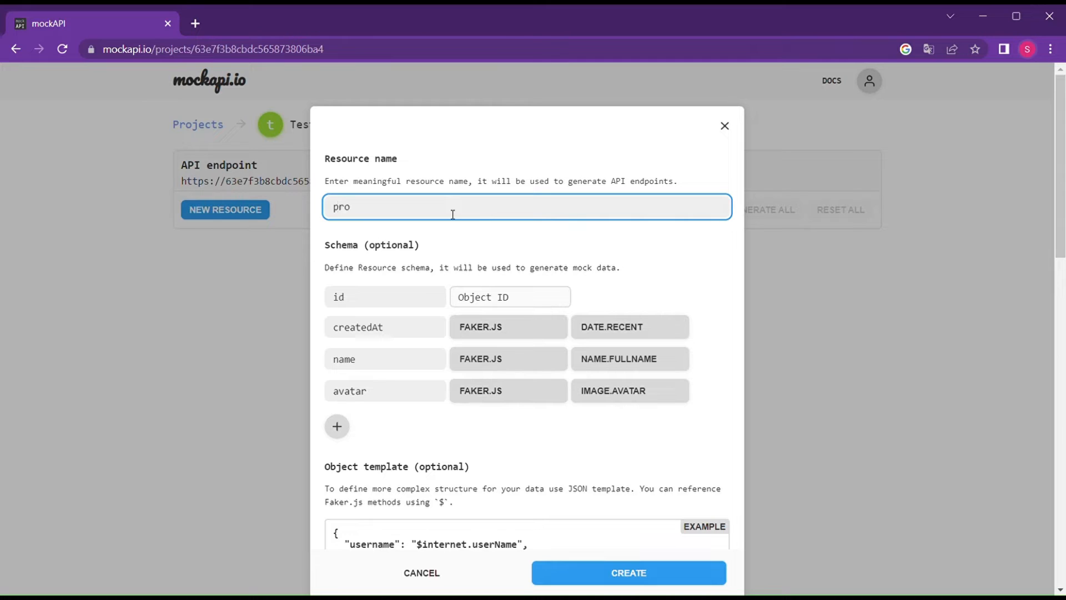
{"action": "type", "text": "duct"}
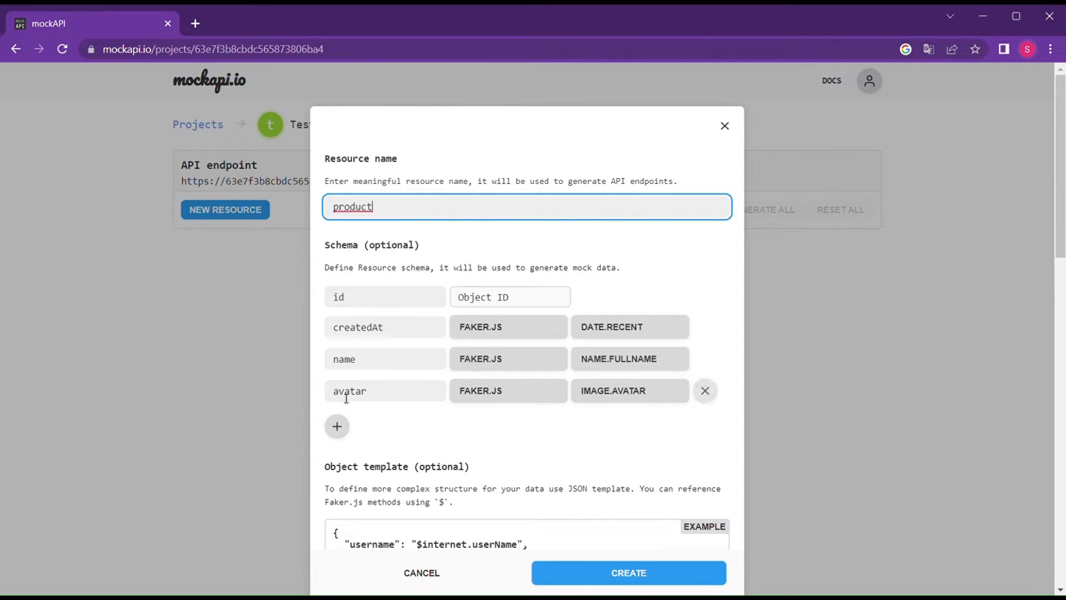
{"action": "left_click", "coordinate": [706, 392]}
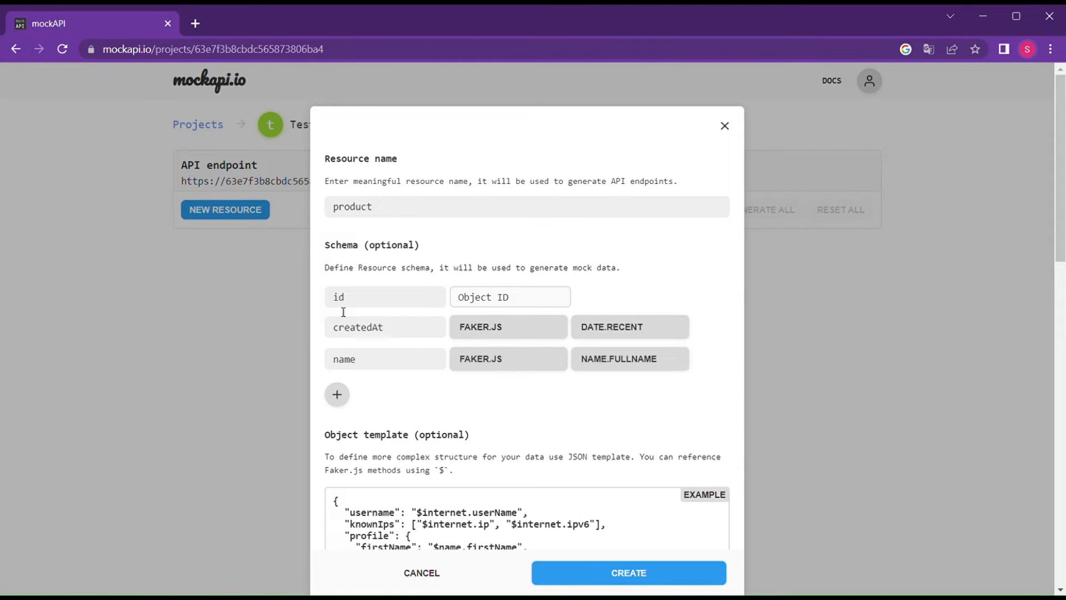
Add a price field generated by Faker.js commerce.price.
{"action": "left_click", "coordinate": [344, 394]}
{"action": "left_click", "coordinate": [350, 395]}
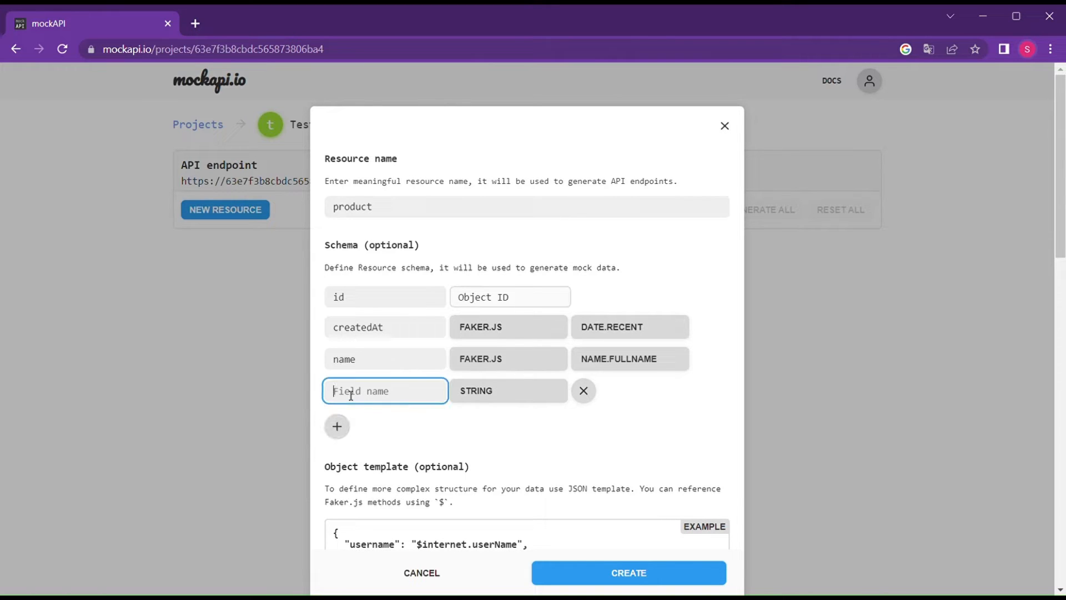
{"action": "type", "text": "price"}
{"action": "left_click", "coordinate": [487, 391]}
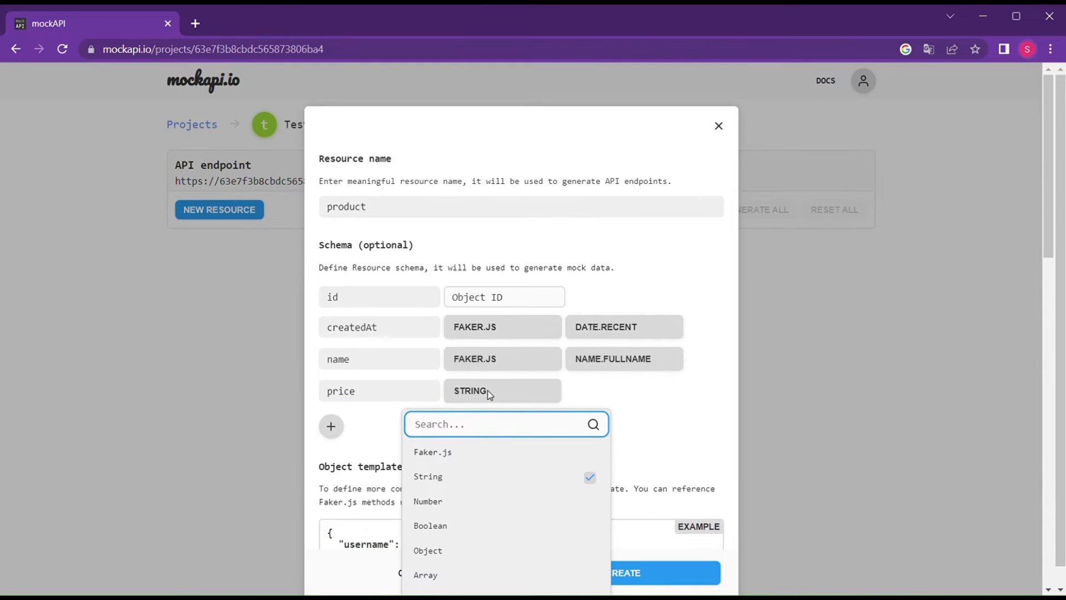
{"action": "left_click", "coordinate": [456, 452]}
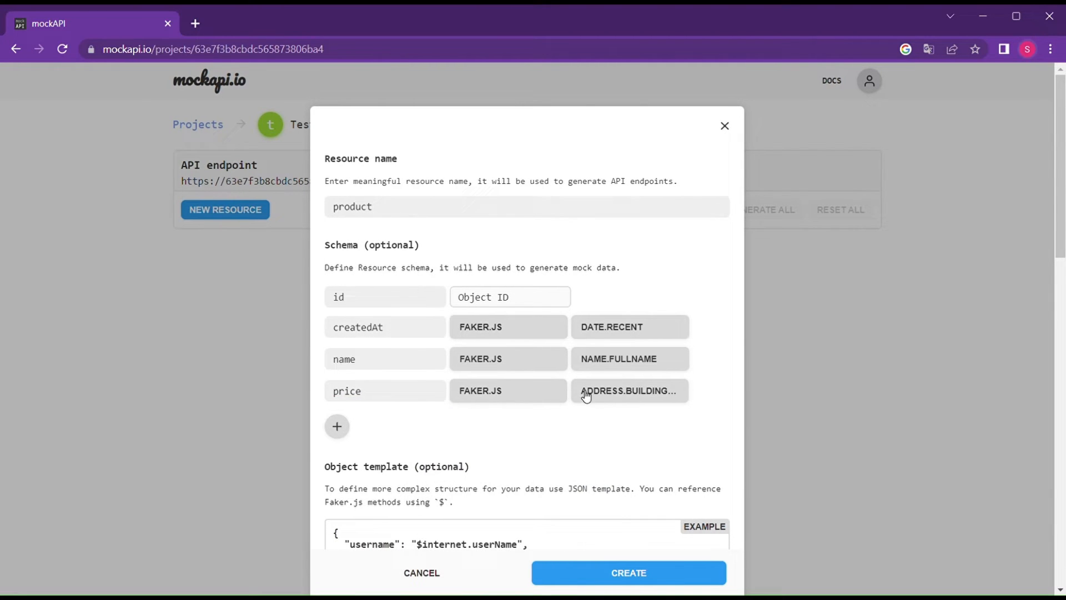
{"action": "left_click", "coordinate": [622, 392]}
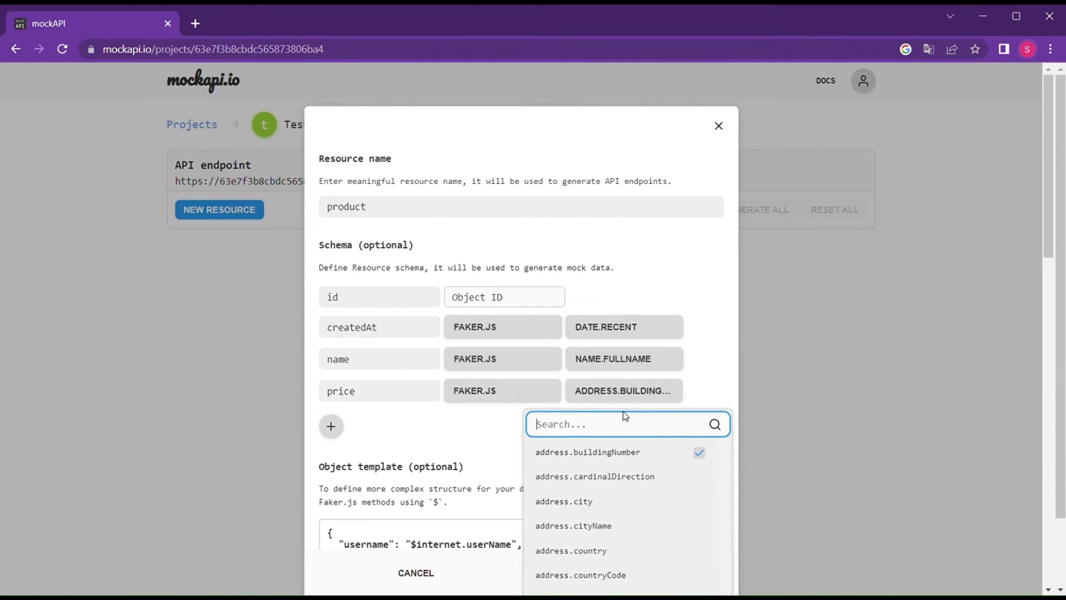
{"action": "type", "text": "ec"}
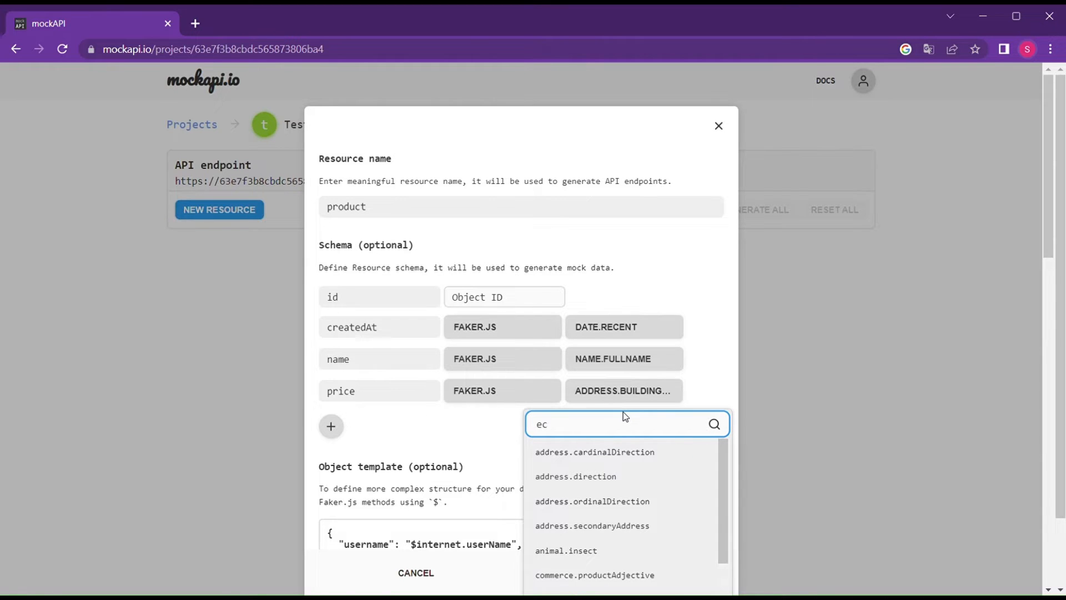
{"action": "type", "text": "o"}
{"action": "key", "text": "BackSpace"}
{"action": "key", "text": "BackSpace"}
{"action": "key", "text": "BackSpace"}
{"action": "type", "text": "com"}
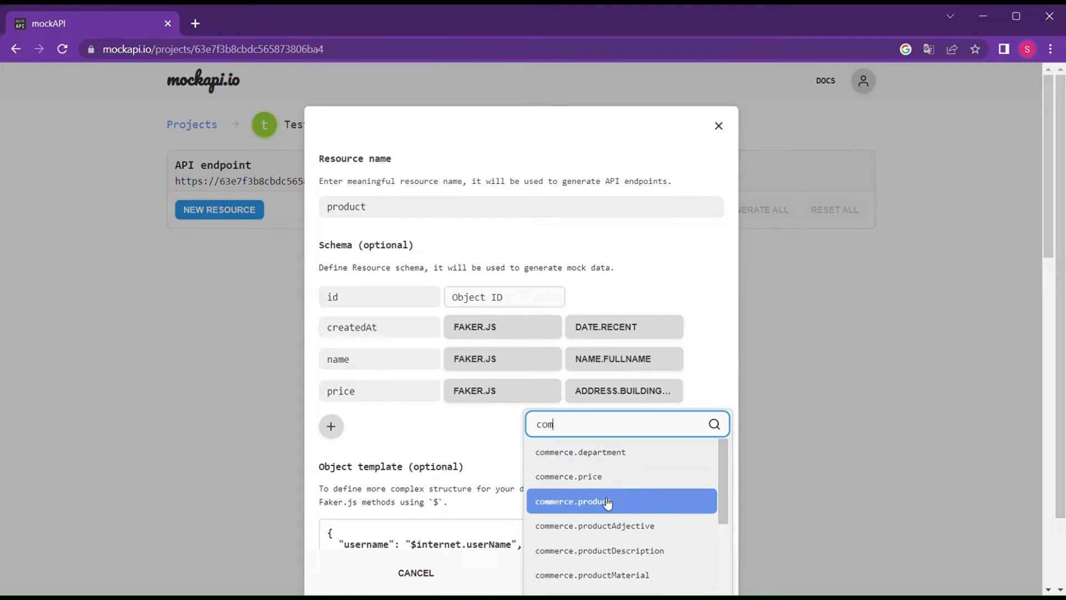
{"action": "left_click", "coordinate": [605, 478]}
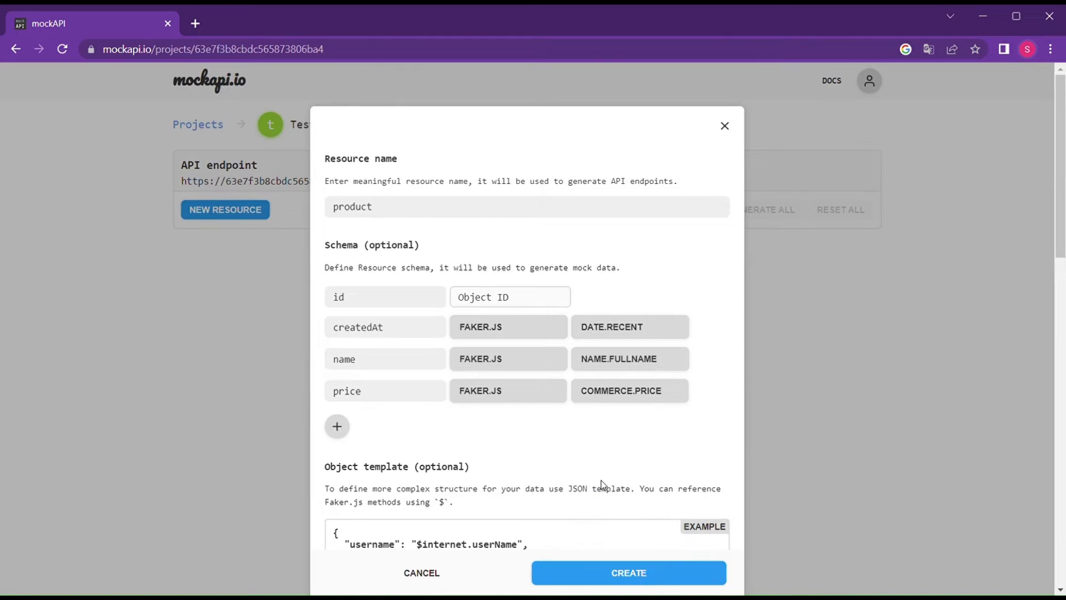
Set the name field to Faker.js commerce.product and create the product resource.
{"action": "left_click", "coordinate": [598, 362]}
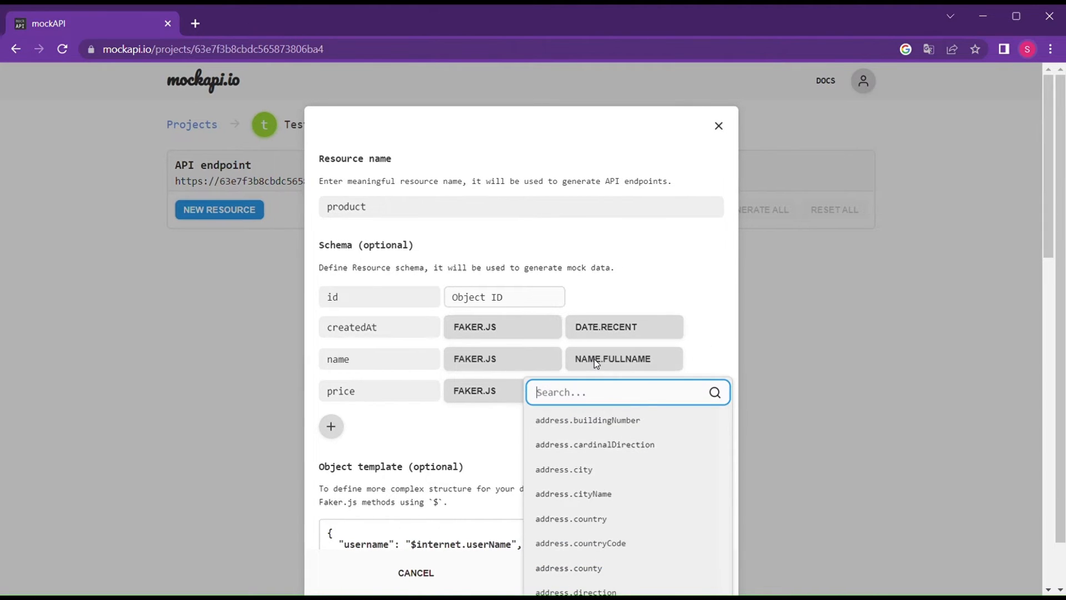
{"action": "type", "text": "com"}
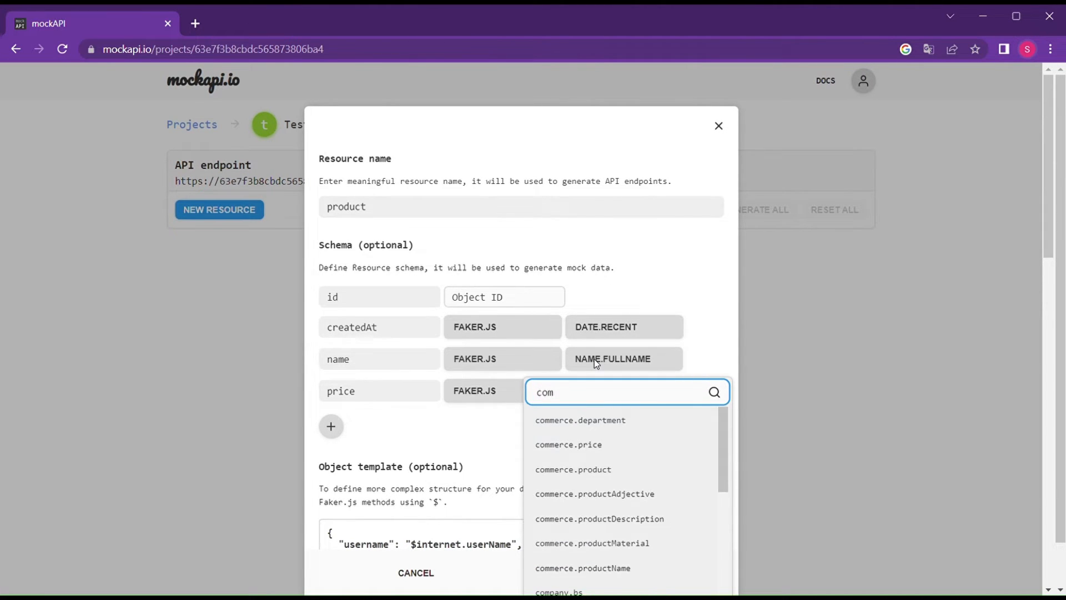
{"action": "left_click", "coordinate": [583, 469]}
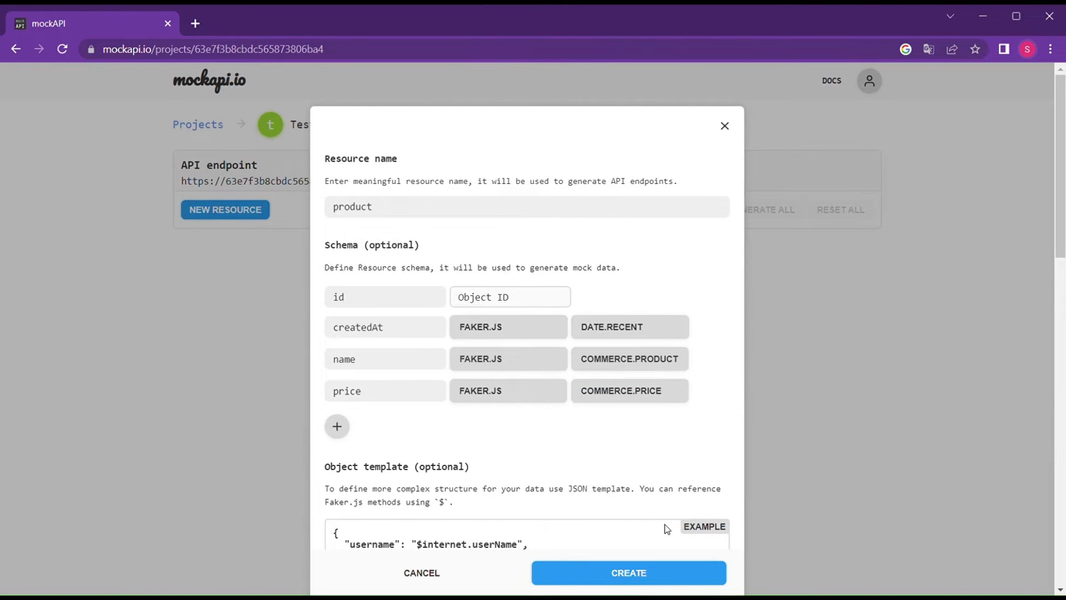
{"action": "left_click", "coordinate": [599, 579]}
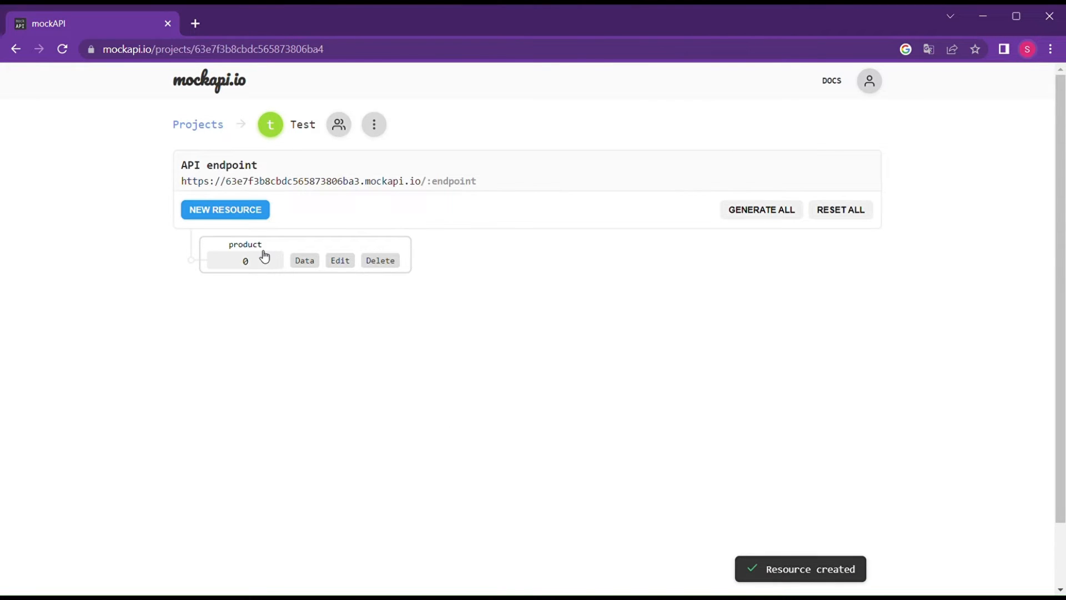
Open the product endpoint in a new tab, generate 6 records, and reload to view them.
{"action": "left_click", "coordinate": [245, 246]}
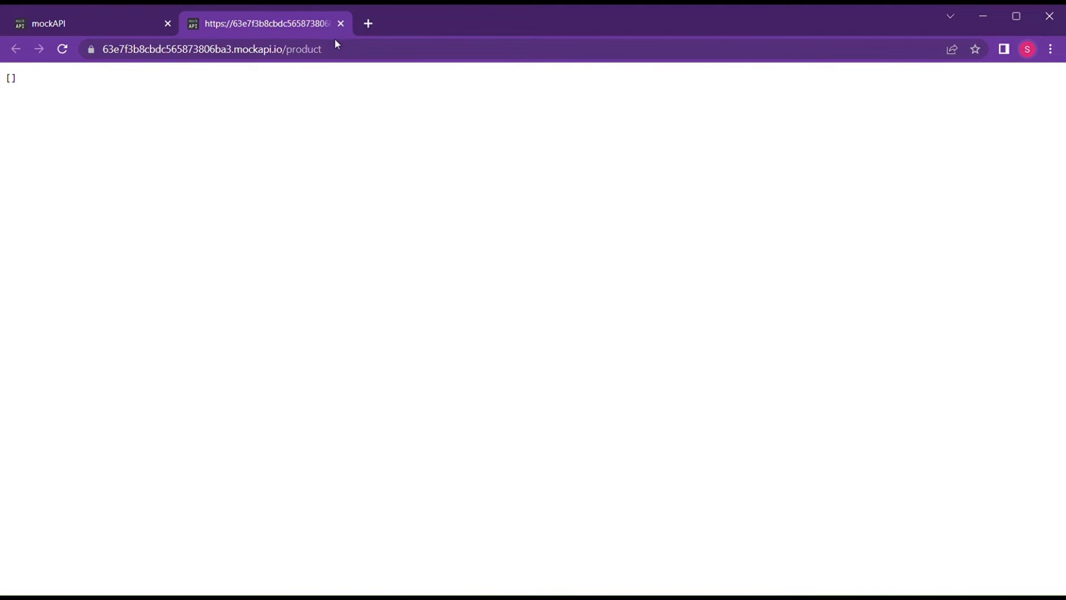
{"action": "left_click_drag", "start_coordinate": [341, 52], "coordinate": [567, 35]}
{"action": "left_click", "coordinate": [99, 21]}
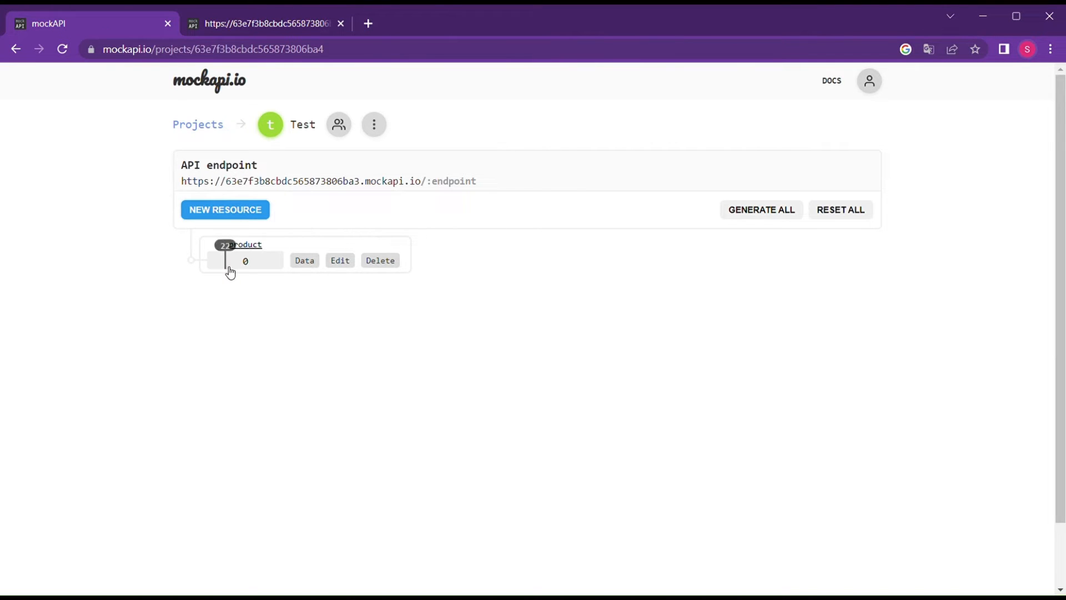
{"action": "left_click_drag", "start_coordinate": [214, 269], "coordinate": [218, 268]}
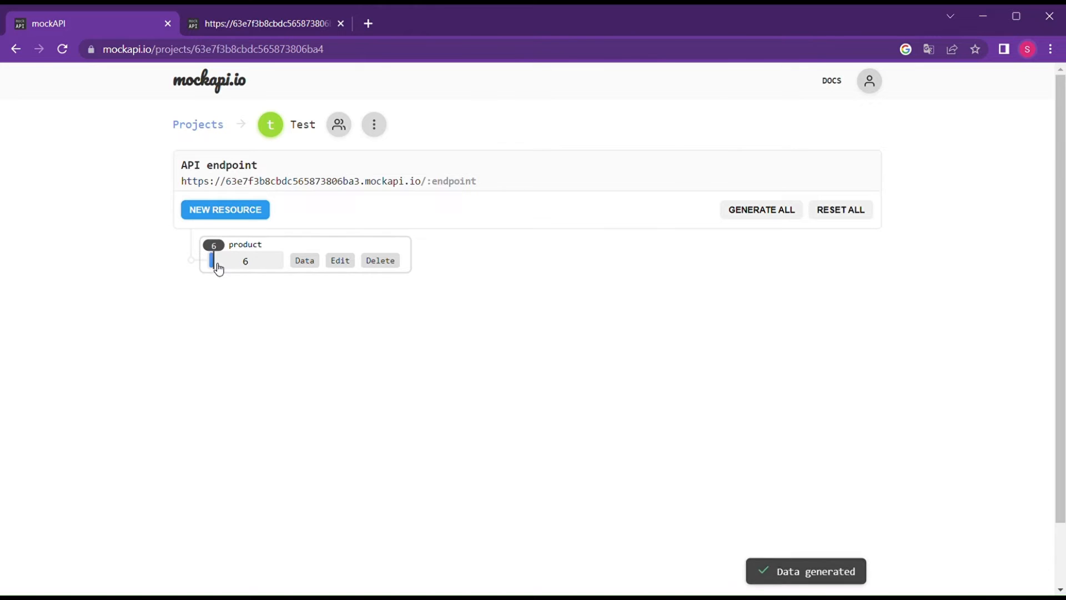
{"action": "left_click", "coordinate": [224, 23]}
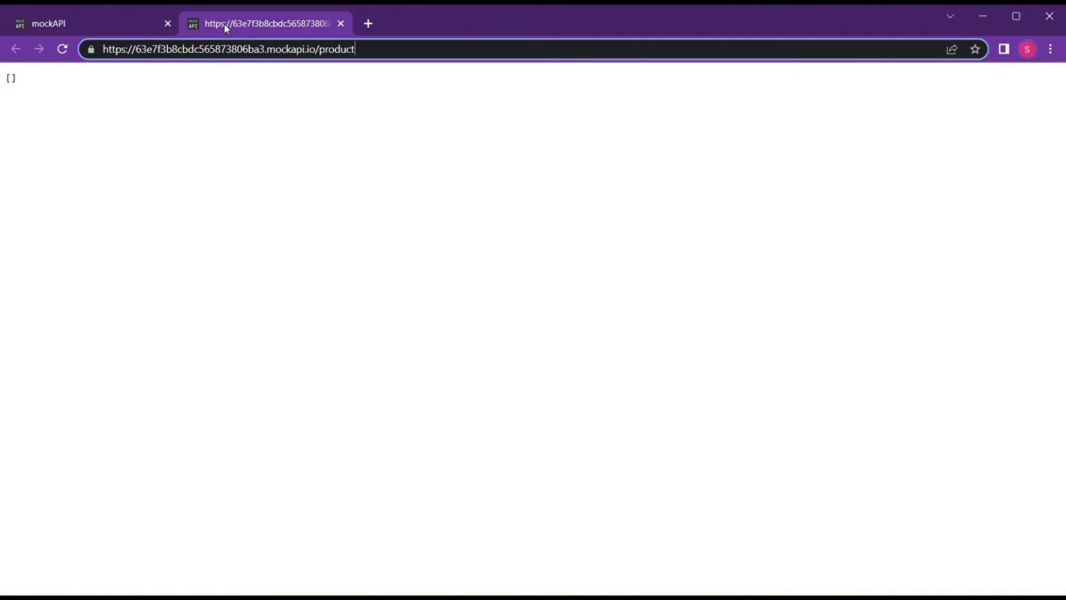
{"action": "left_click", "coordinate": [63, 51]}
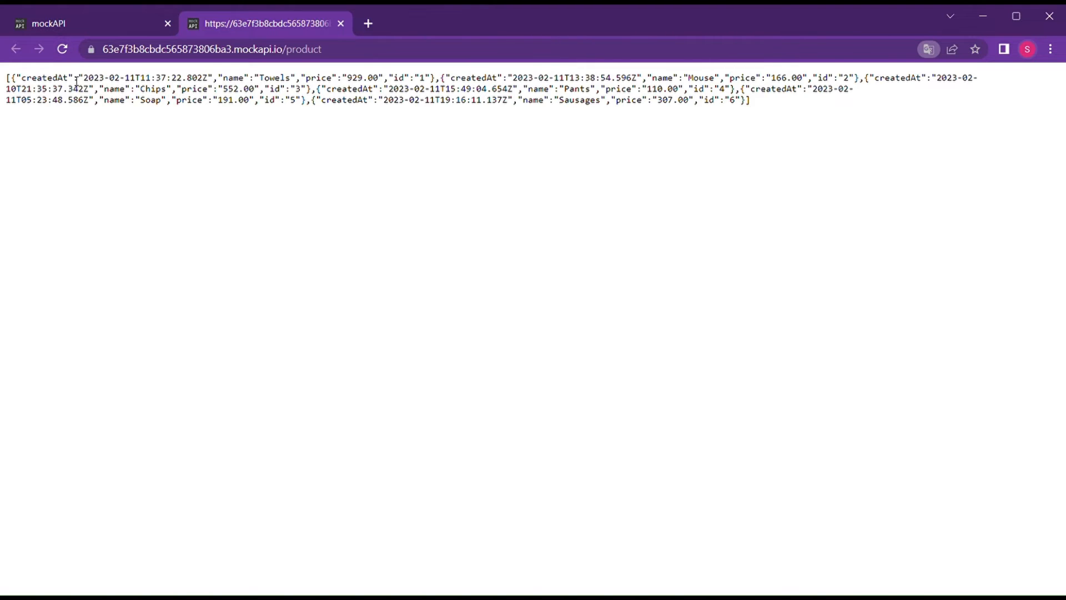
{"action": "left_click_drag", "start_coordinate": [74, 77], "coordinate": [281, 77]}
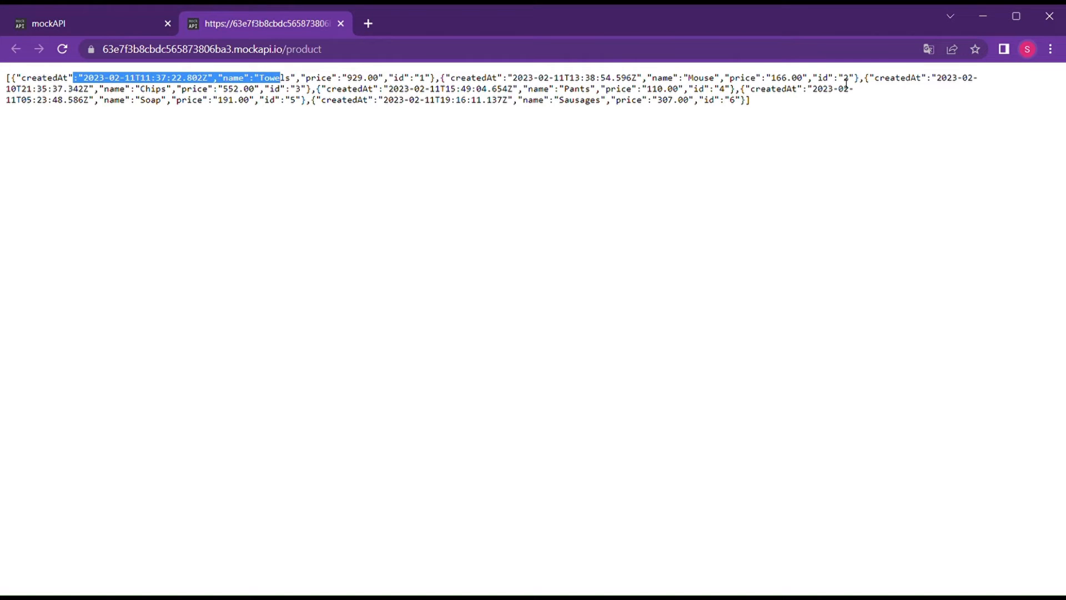
{"action": "left_click_drag", "start_coordinate": [860, 82], "coordinate": [493, 84]}
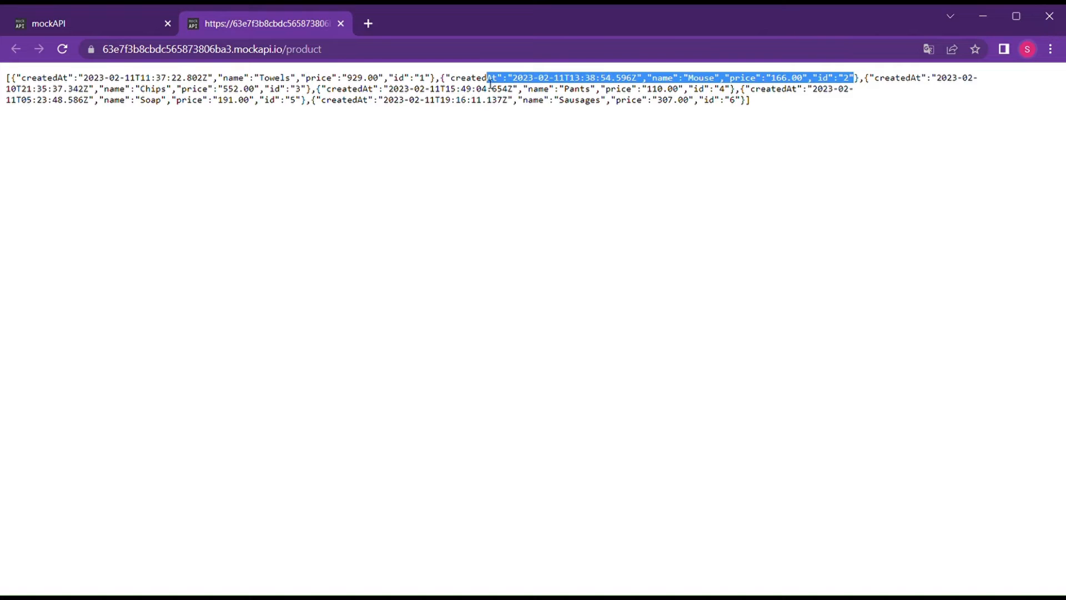
{"action": "left_click", "coordinate": [556, 87]}
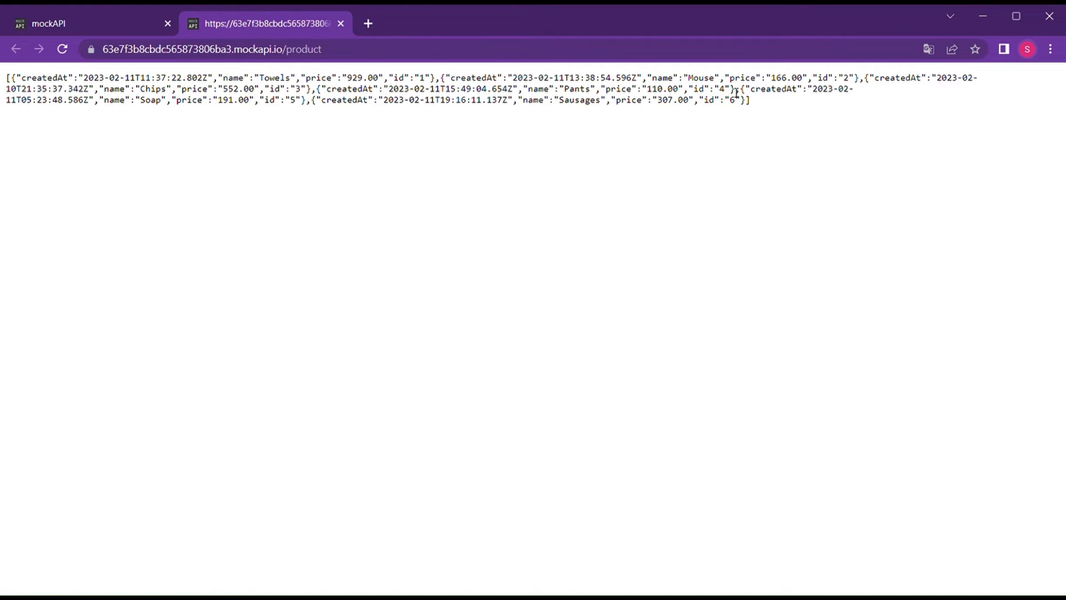
Raise the product record count to 23 and reload the endpoint to list them all.
{"action": "left_click", "coordinate": [46, 26]}
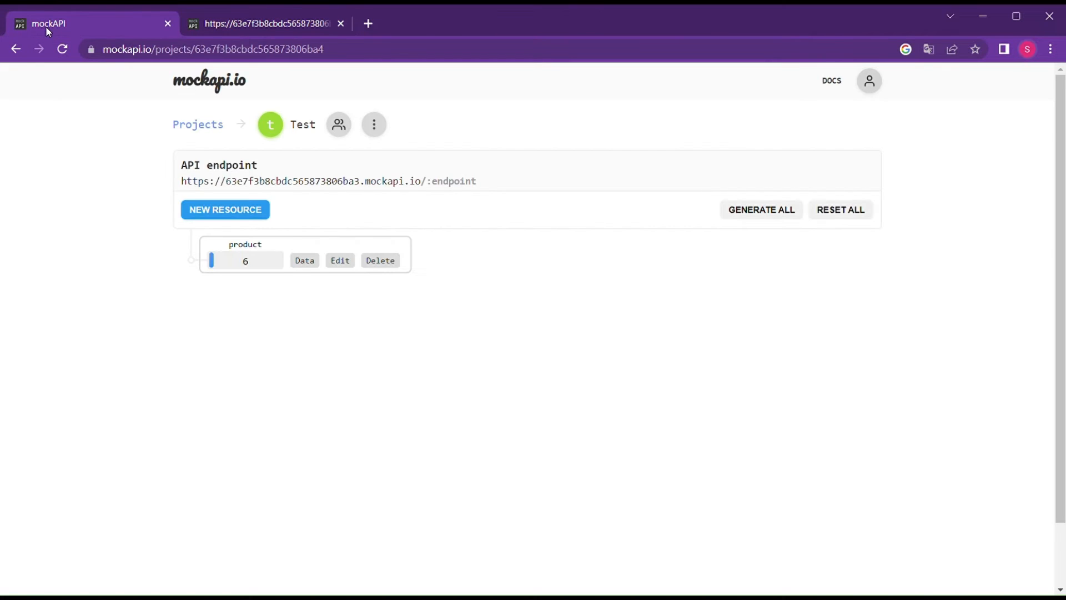
{"action": "left_click_drag", "start_coordinate": [211, 260], "coordinate": [225, 261]}
{"action": "left_click", "coordinate": [245, 25]}
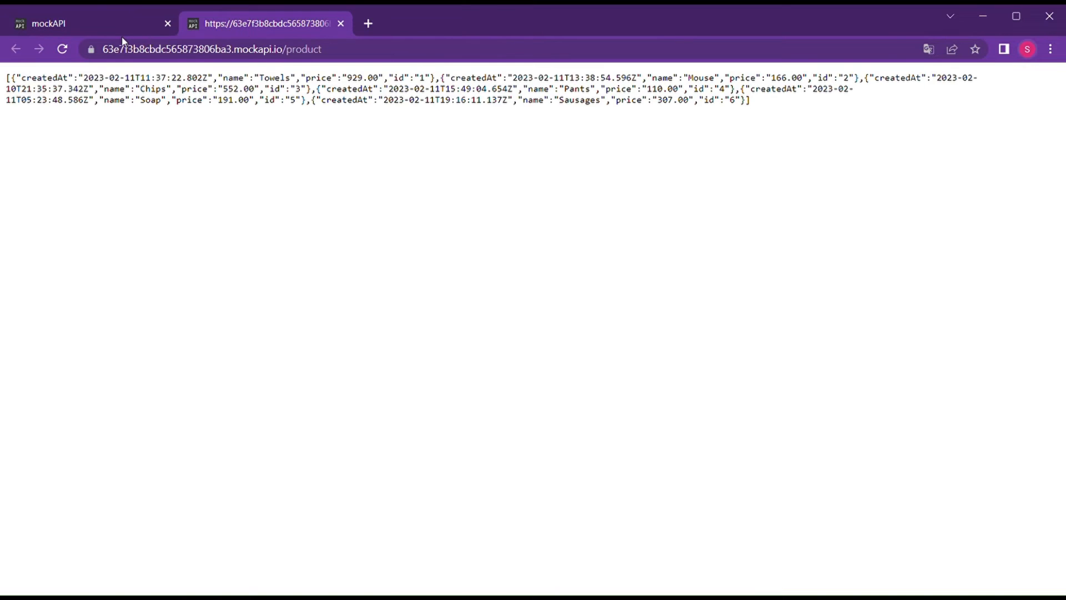
{"action": "left_click", "coordinate": [63, 50]}
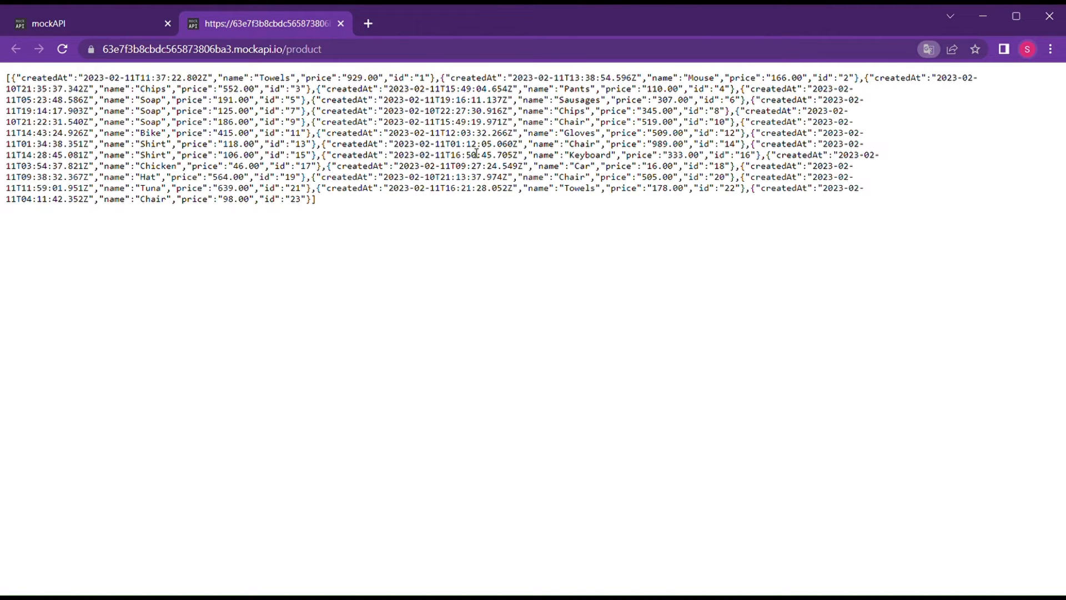
In the product data editor, set Towels to 600, Mouse to 200, Chips to 300, and update.
{"action": "left_click", "coordinate": [101, 21]}
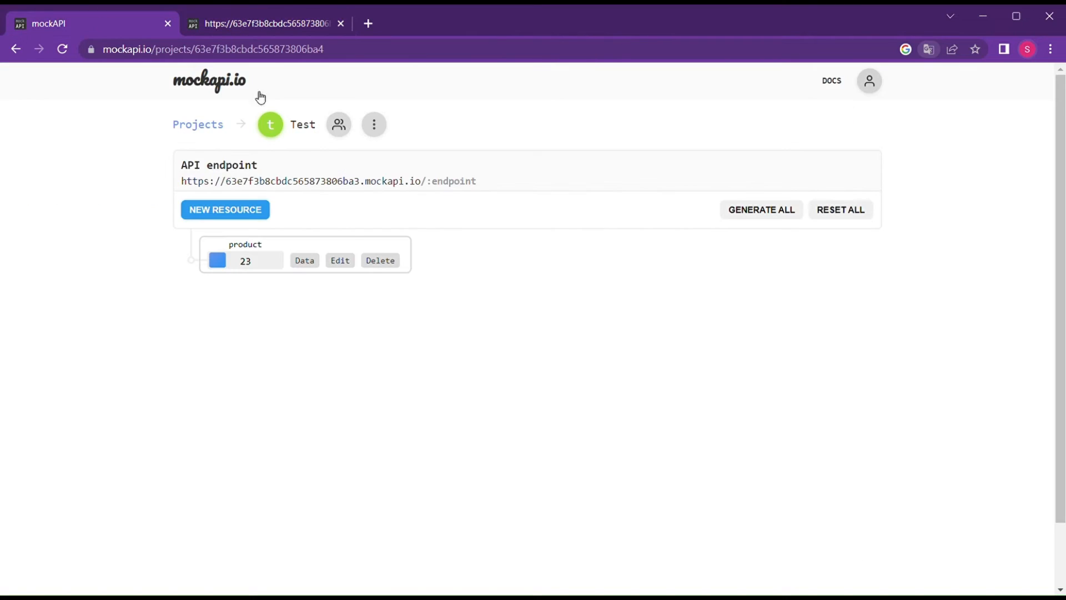
{"action": "left_click", "coordinate": [317, 265]}
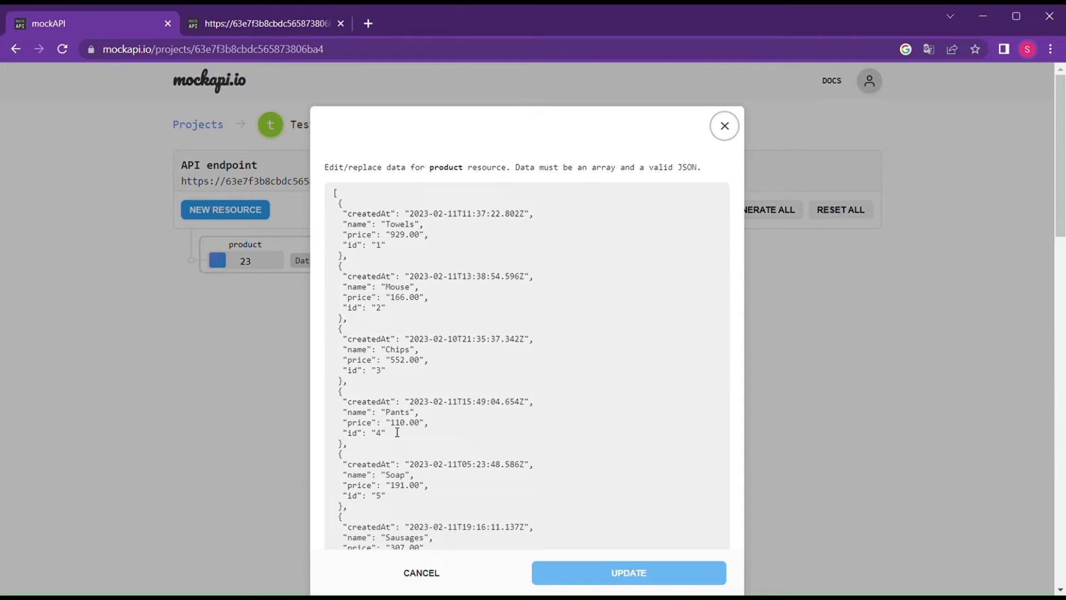
{"action": "double_click", "coordinate": [404, 236]}
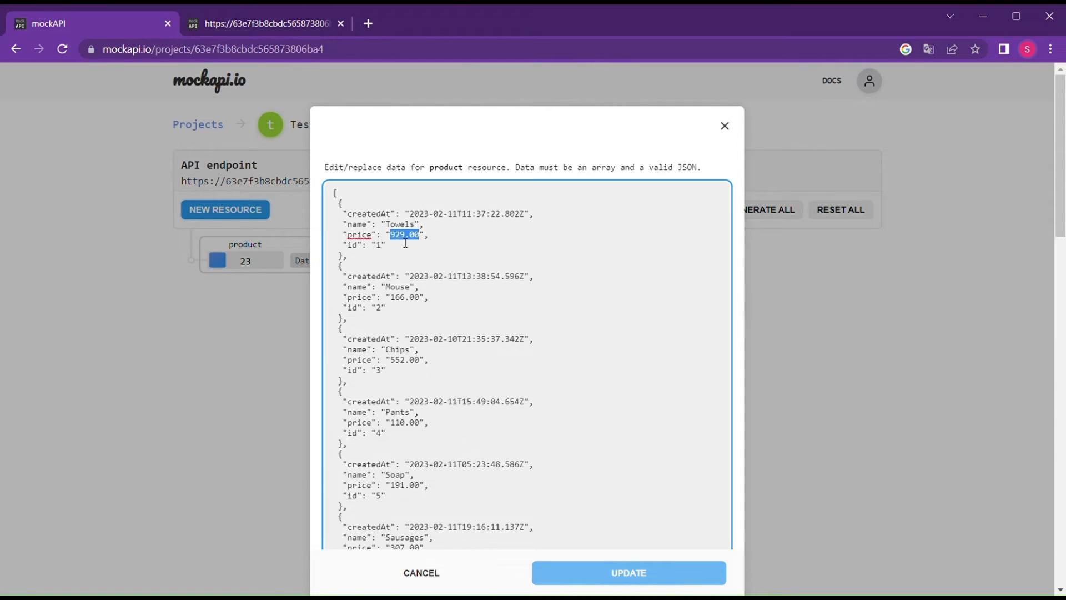
{"action": "type", "text": "6"}
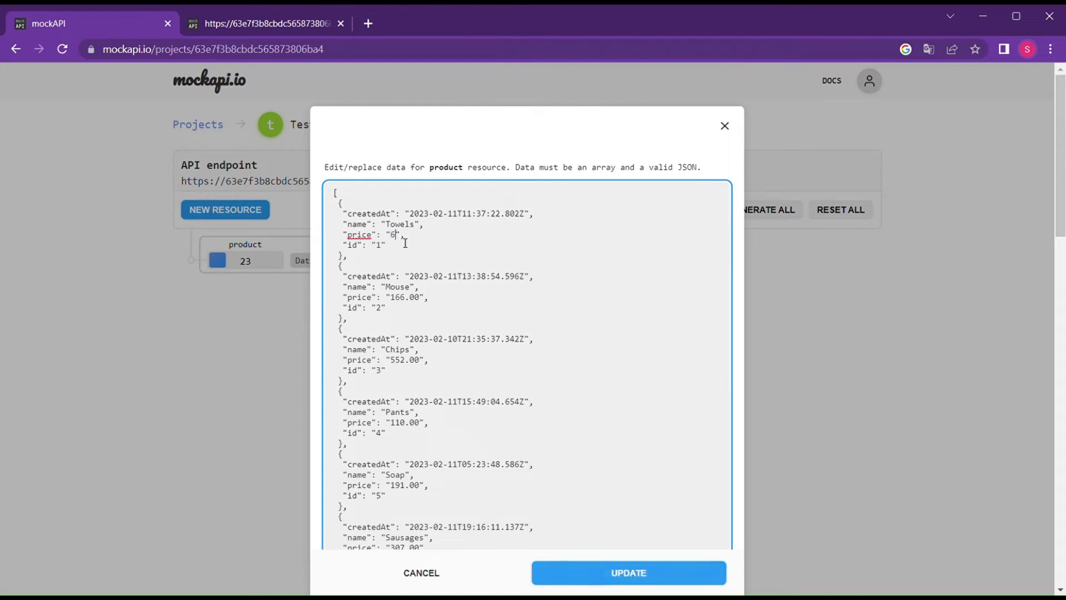
{"action": "double_click", "coordinate": [406, 303]}
{"action": "type", "text": "200"}
{"action": "triple_click", "coordinate": [405, 367]}
{"action": "type", "text": "3  "}
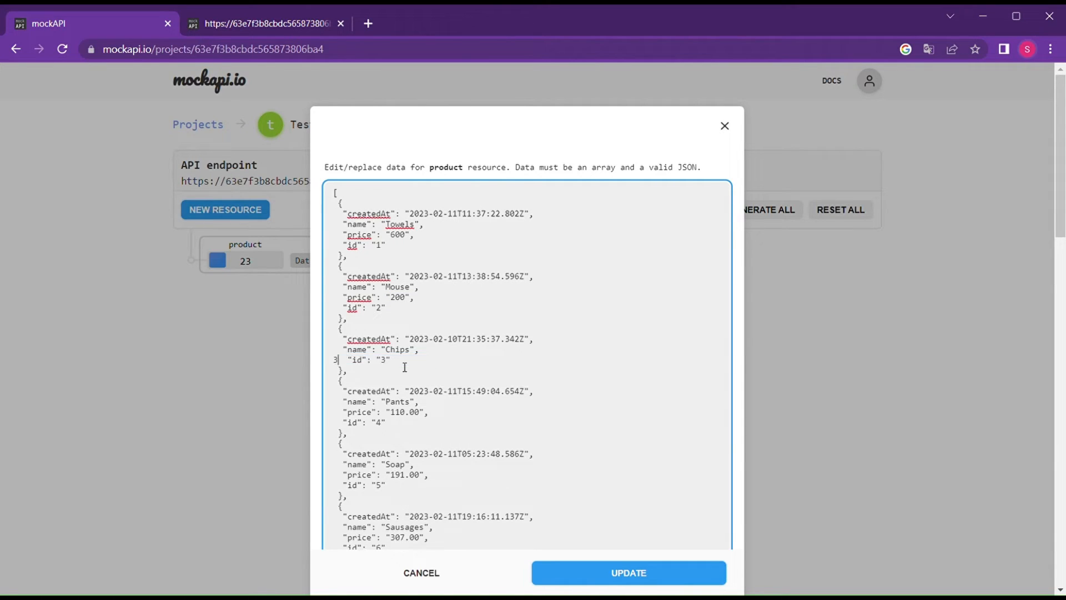
{"action": "type", "text": "0"}
{"action": "key", "text": "ctrl+z"}
{"action": "key", "text": "ctrl+z"}
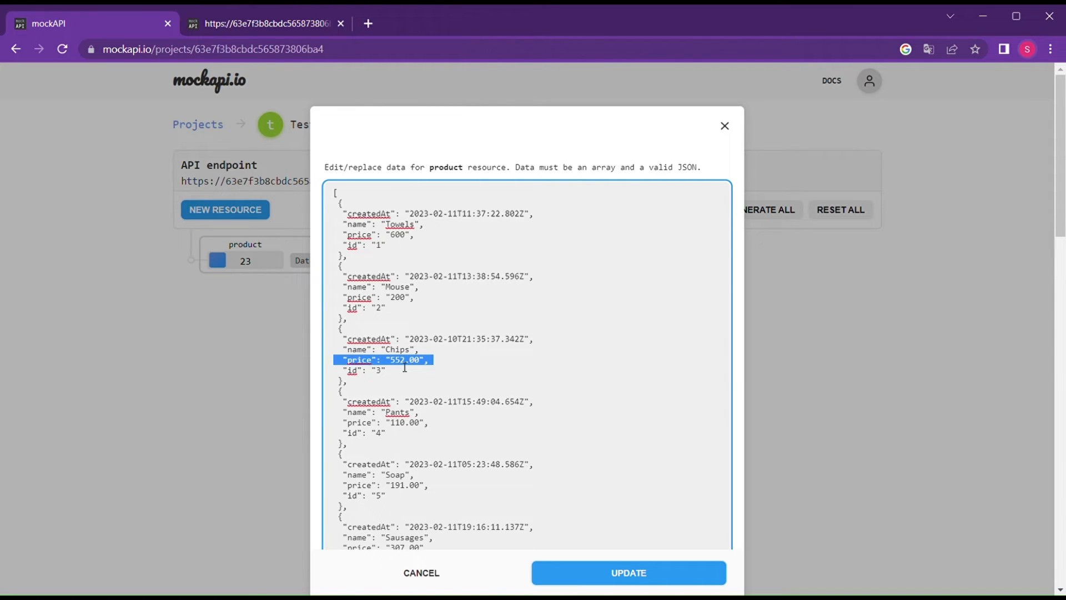
{"action": "double_click", "coordinate": [405, 364]}
{"action": "type", "text": "3"}
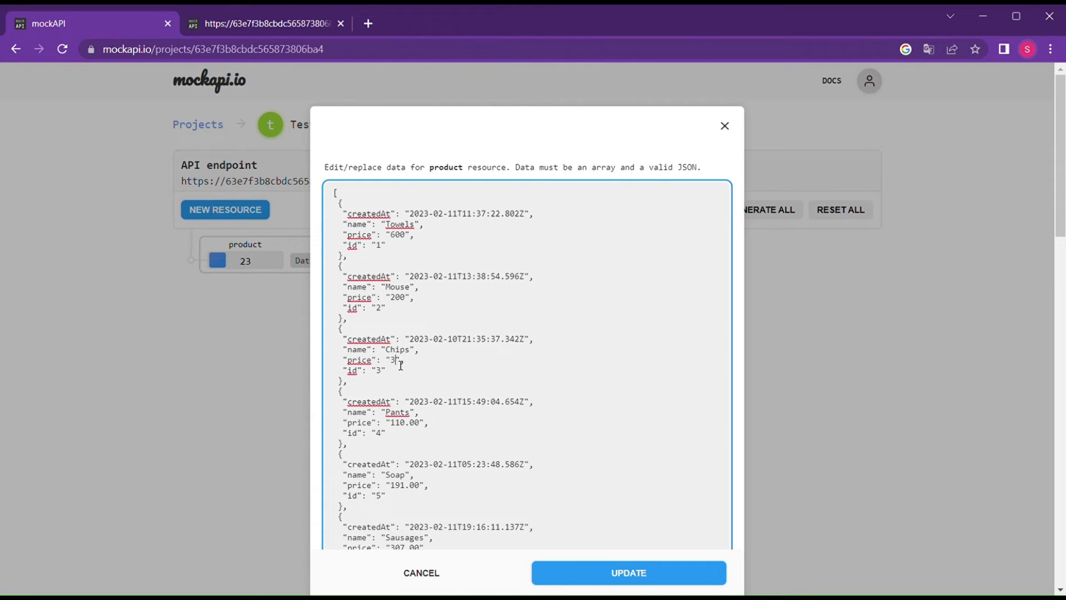
{"action": "type", "text": "00"}
{"action": "left_click", "coordinate": [595, 576]}
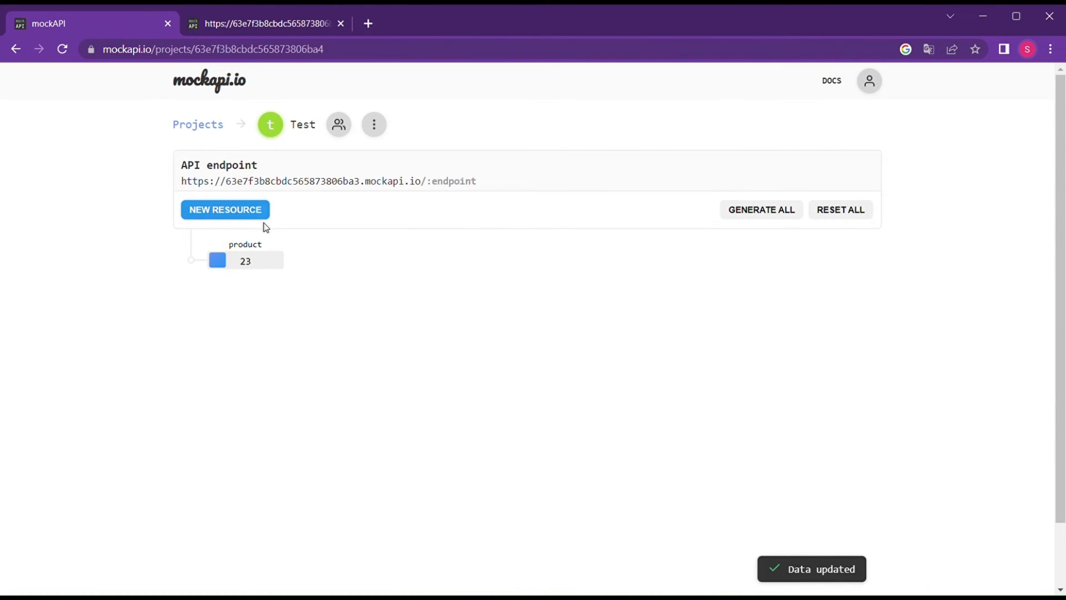
{"action": "left_click", "coordinate": [301, 20]}
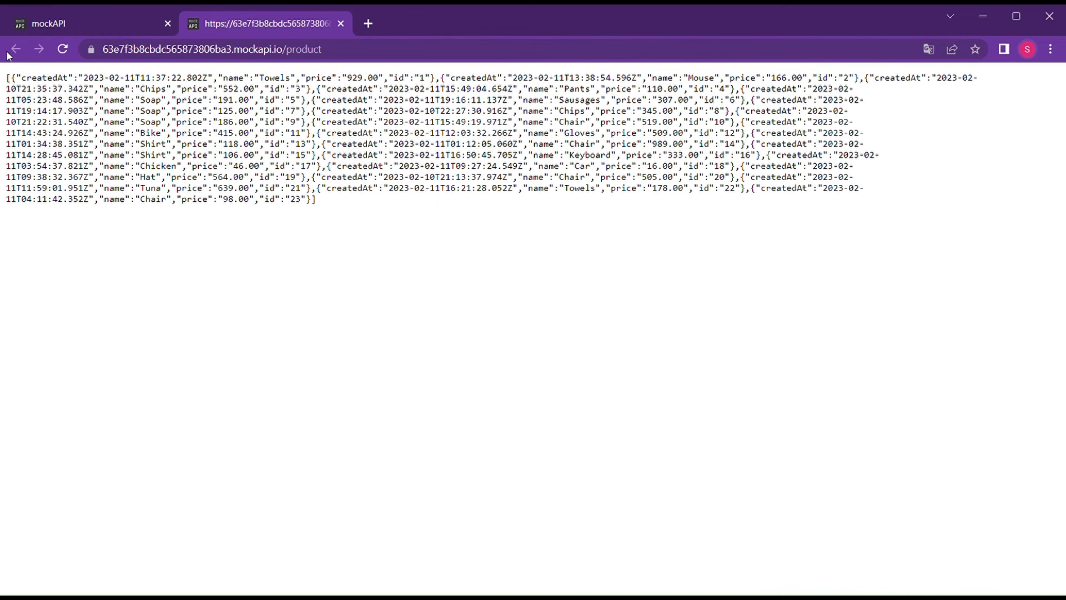
{"action": "left_click", "coordinate": [63, 50]}
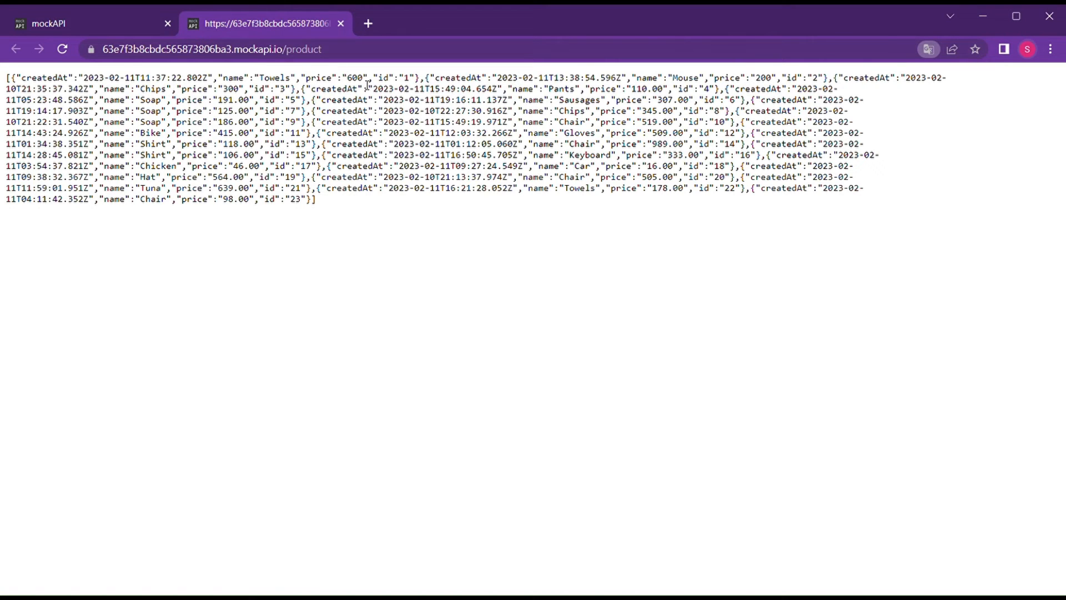
{"action": "left_click_drag", "start_coordinate": [343, 77], "coordinate": [363, 77]}
{"action": "left_click", "coordinate": [128, 27]}
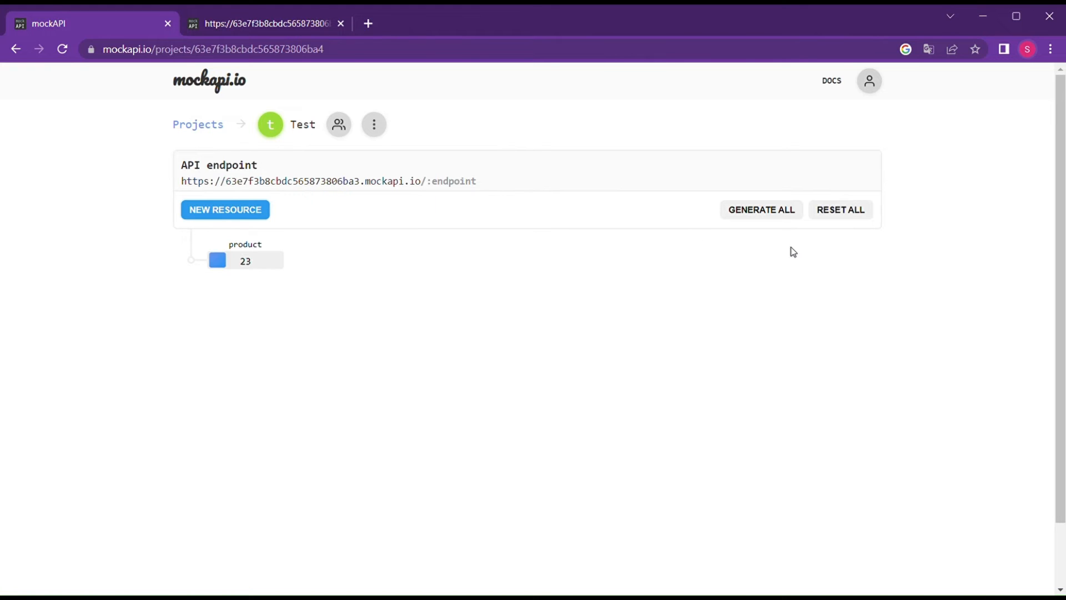
Start a 'category' resource, remove avatar, and add a Boolean categoryNo field.
{"action": "left_click", "coordinate": [239, 217]}
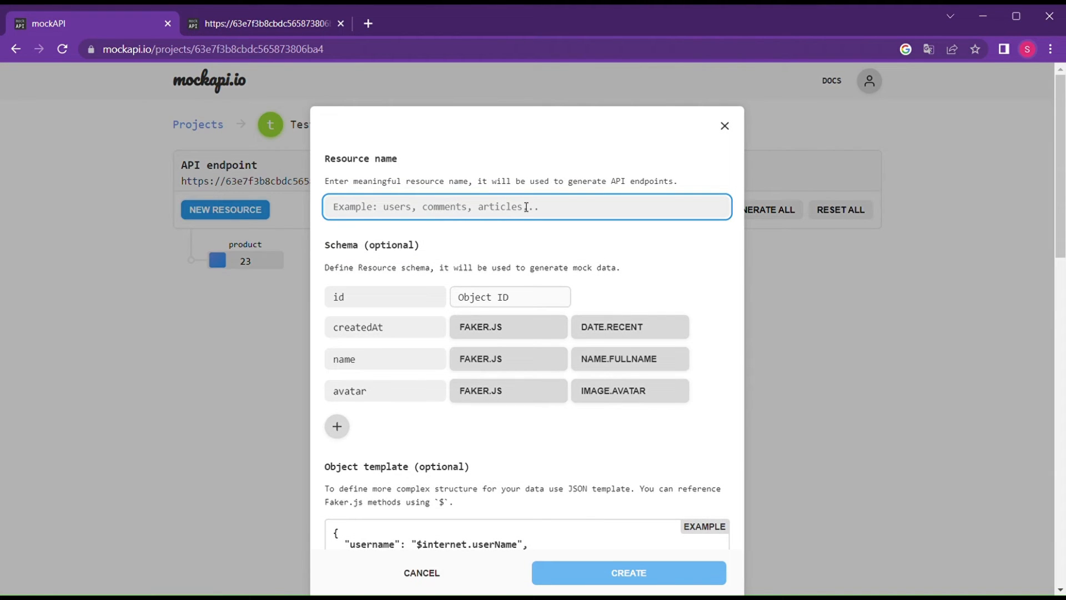
{"action": "type", "text": "cate"}
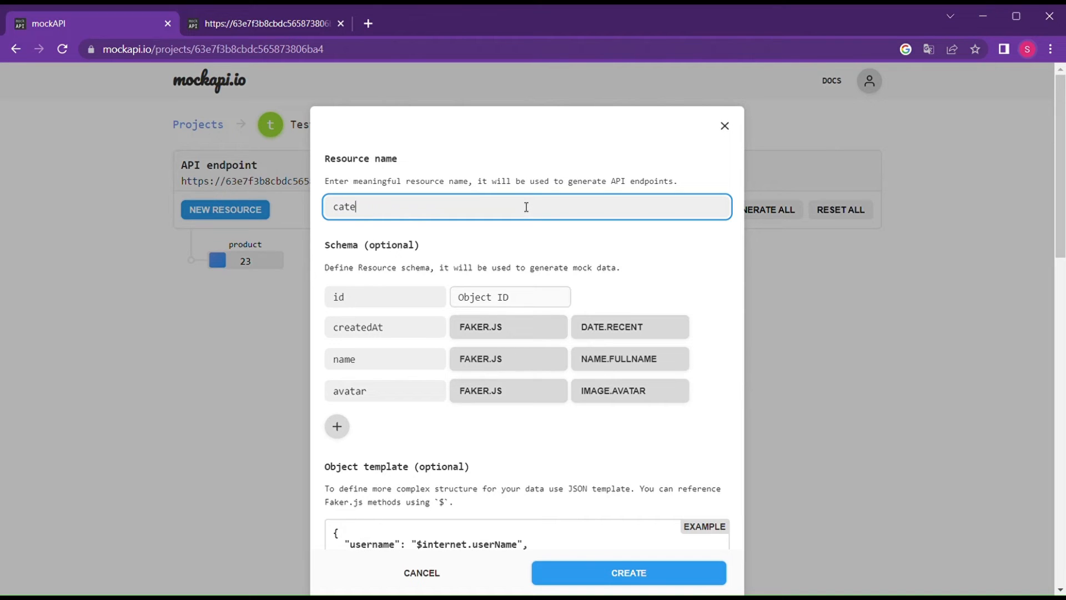
{"action": "type", "text": "gory"}
{"action": "left_click", "coordinate": [345, 426]}
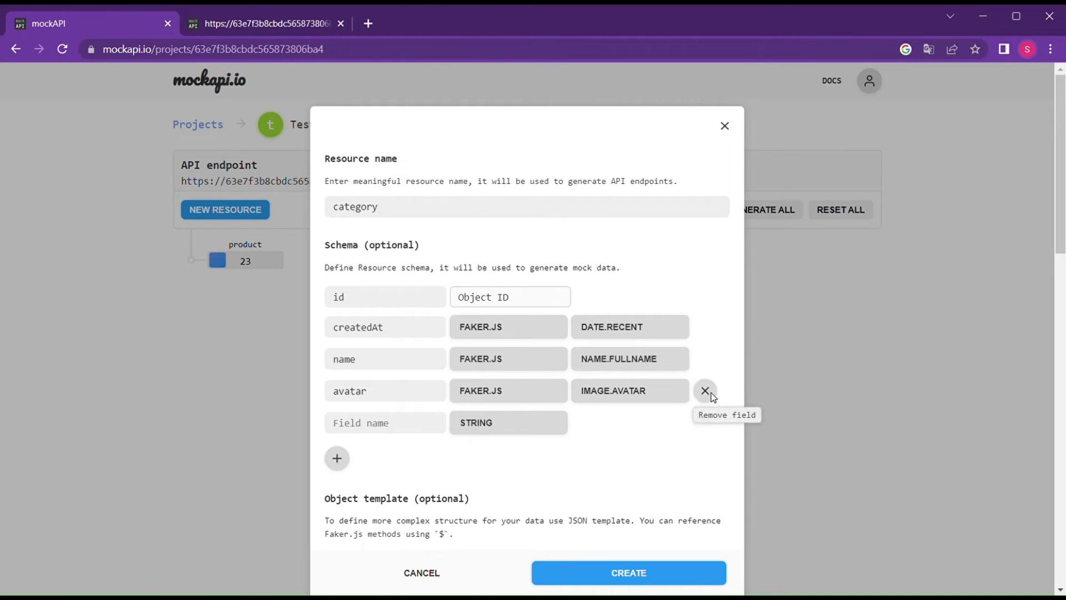
{"action": "left_click", "coordinate": [712, 395]}
{"action": "left_click", "coordinate": [362, 392]}
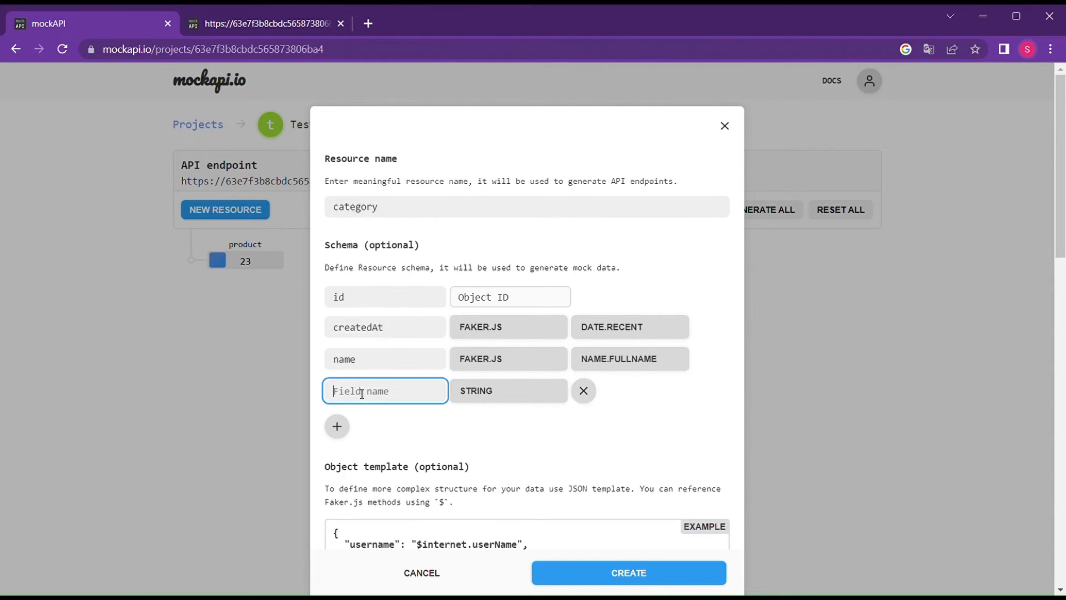
{"action": "type", "text": "cate"}
{"action": "type", "text": "gpryNo"}
{"action": "left_click", "coordinate": [514, 399]}
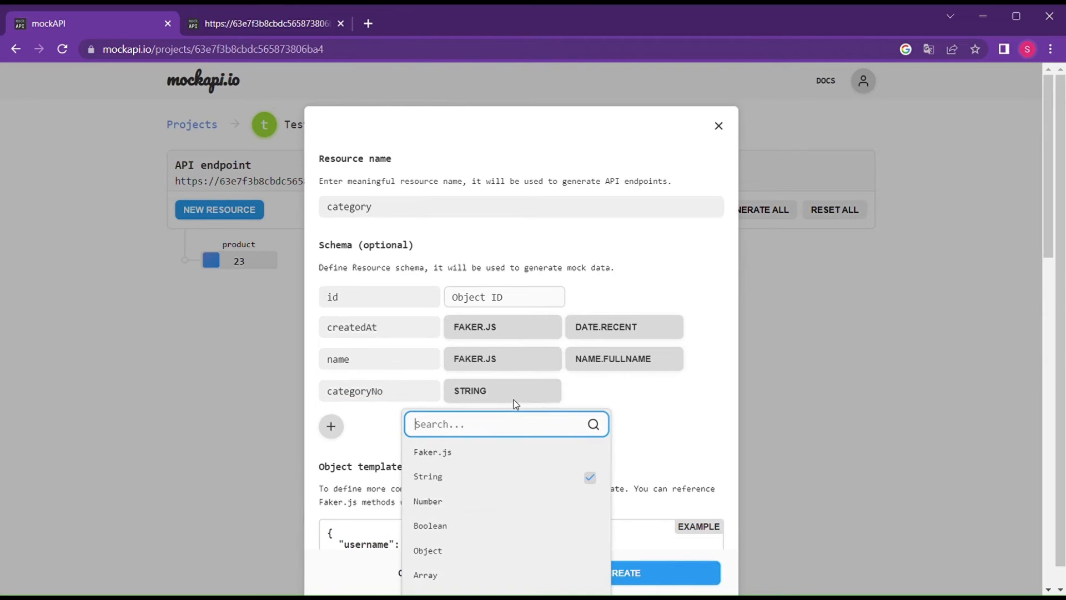
{"action": "left_click", "coordinate": [469, 518]}
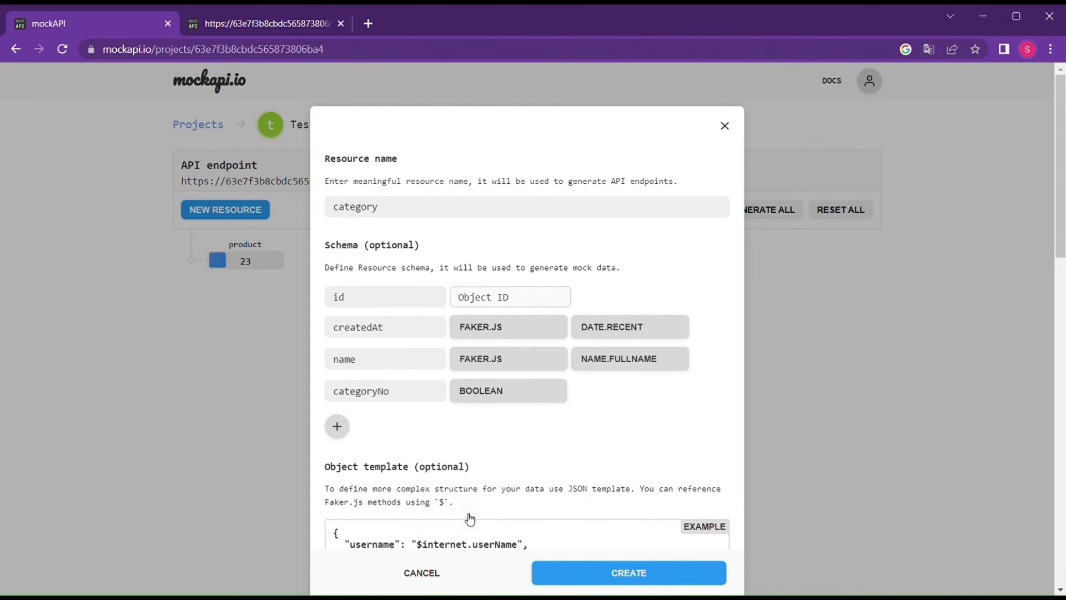
Add a Boolean isActive field and create the category resource.
{"action": "left_click", "coordinate": [338, 427]}
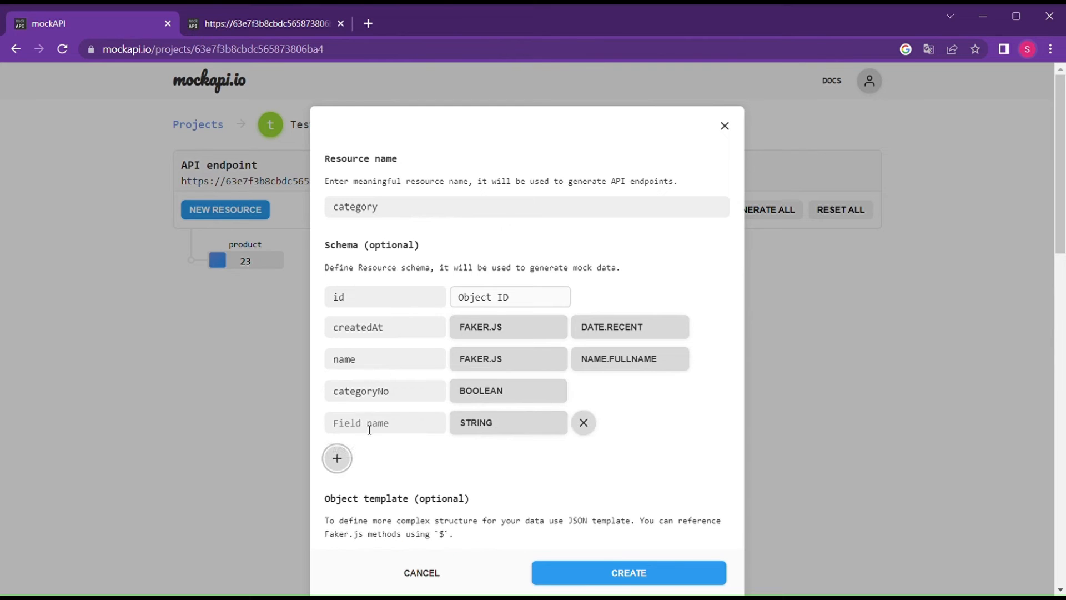
{"action": "left_click", "coordinate": [370, 430]}
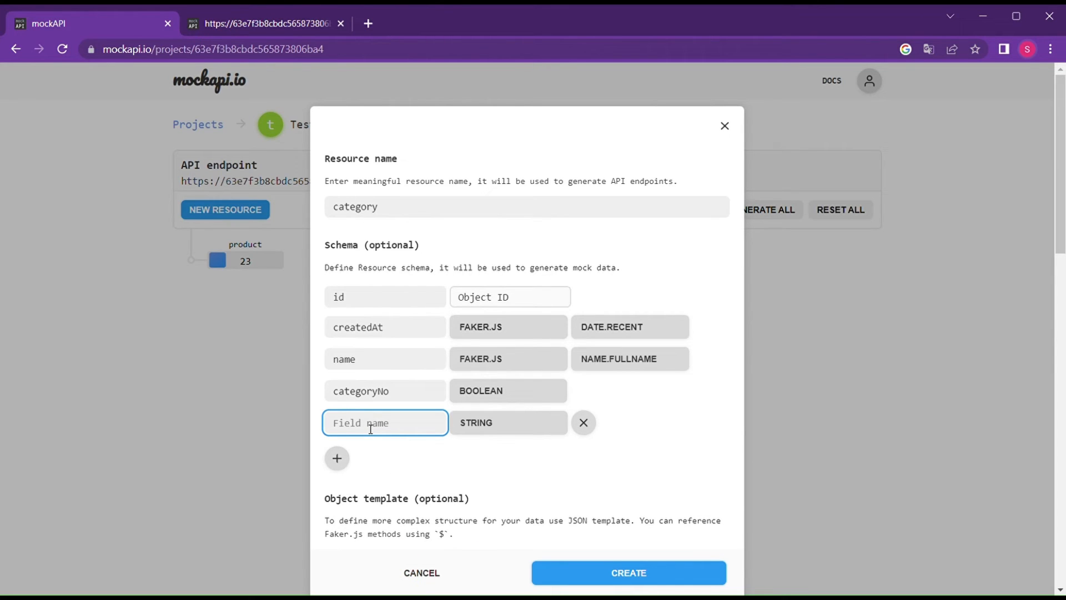
{"action": "type", "text": "i"}
{"action": "key", "text": "BackSpace"}
{"action": "type", "text": "isActive"}
{"action": "left_click", "coordinate": [467, 431]}
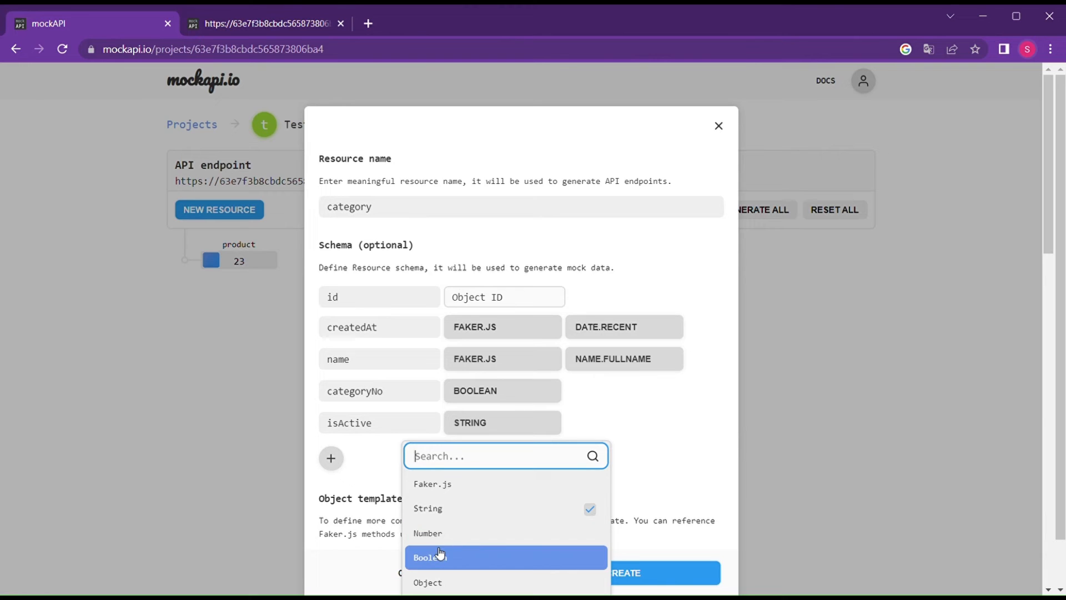
{"action": "left_click", "coordinate": [460, 557]}
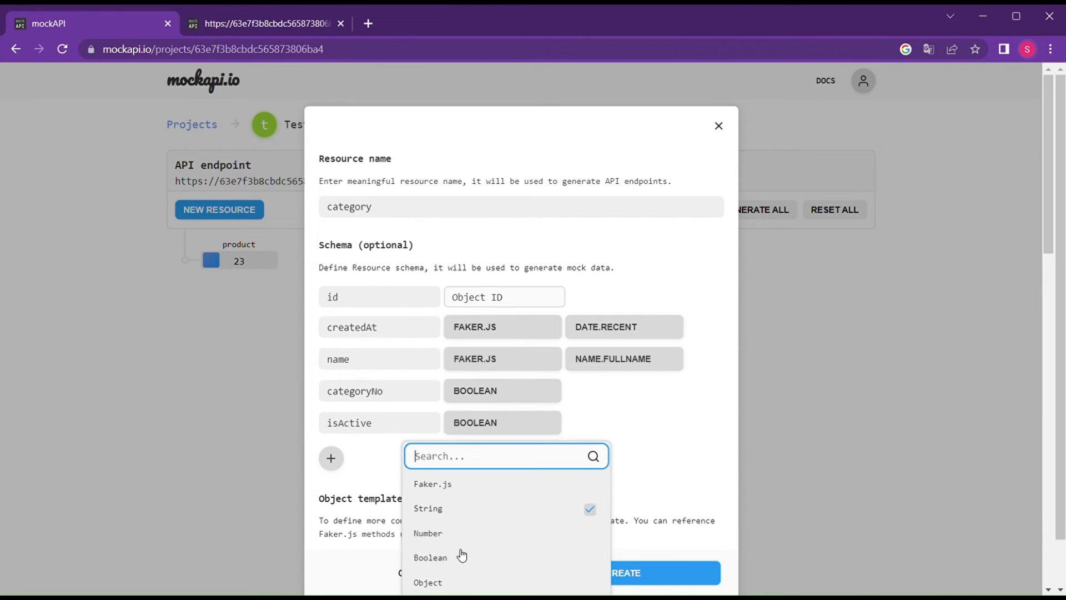
{"action": "left_click", "coordinate": [624, 579]}
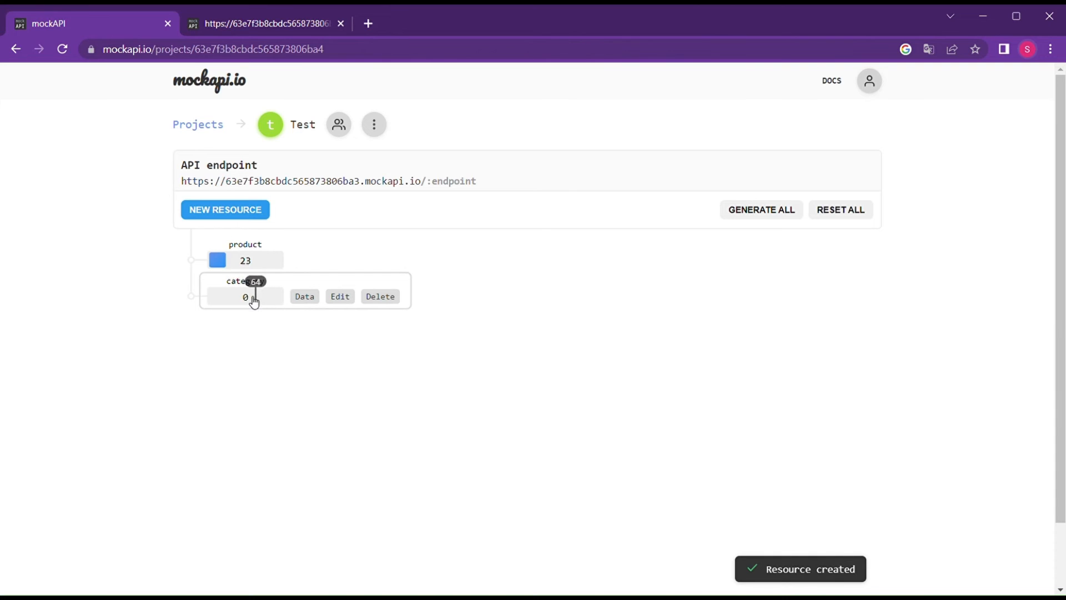
Generate 12 category records and open the category JSON endpoint to inspect them.
{"action": "left_click", "coordinate": [221, 298]}
{"action": "left_click", "coordinate": [248, 284]}
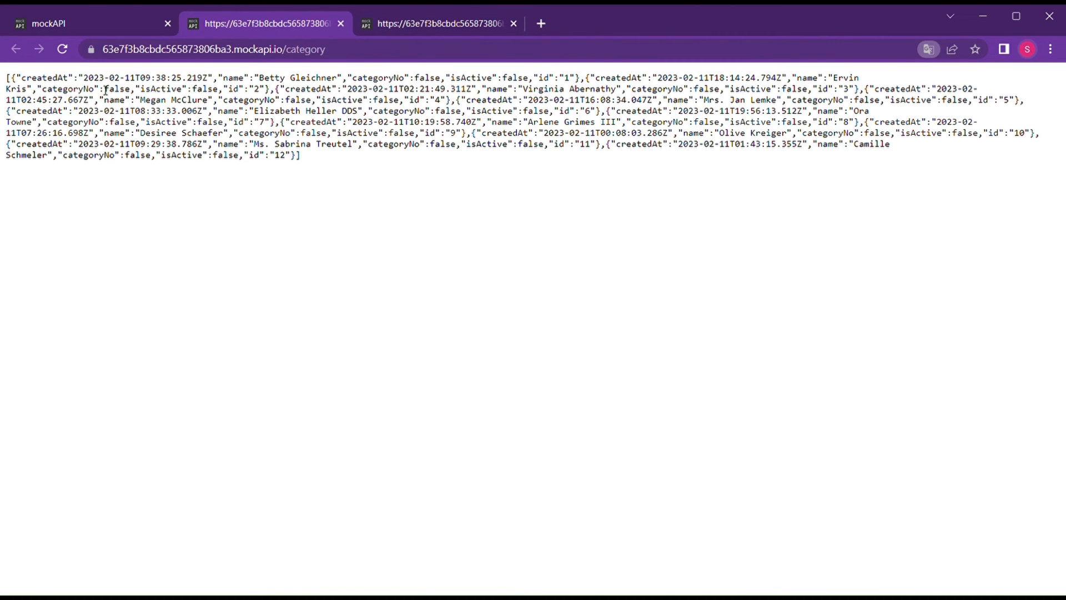
{"action": "left_click_drag", "start_coordinate": [102, 89], "coordinate": [400, 196]}
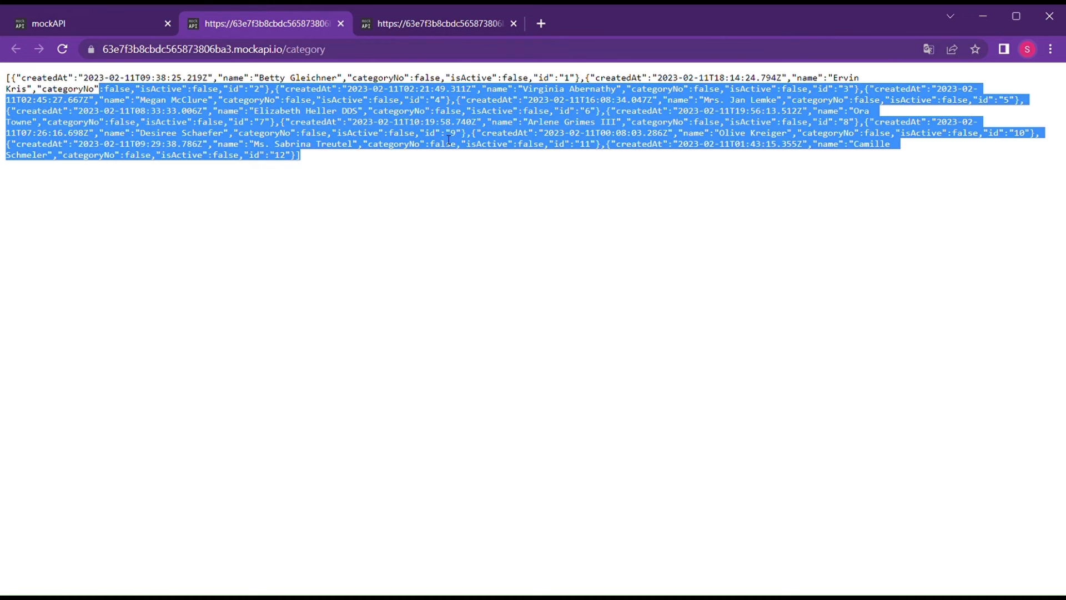
{"action": "double_click", "coordinate": [542, 149]}
{"action": "left_click", "coordinate": [542, 148]}
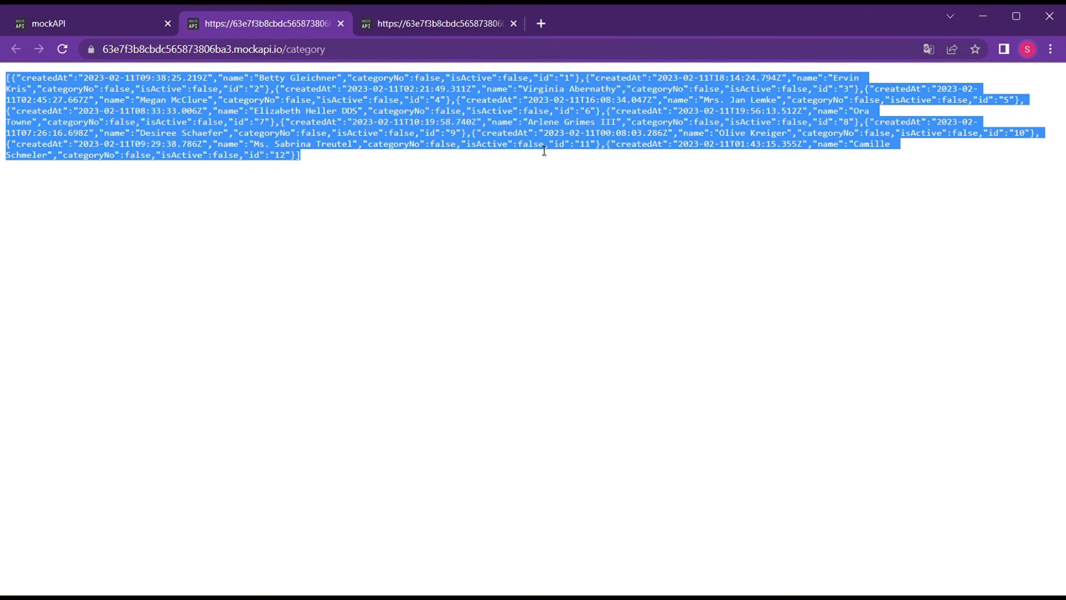
{"action": "double_click", "coordinate": [543, 148]}
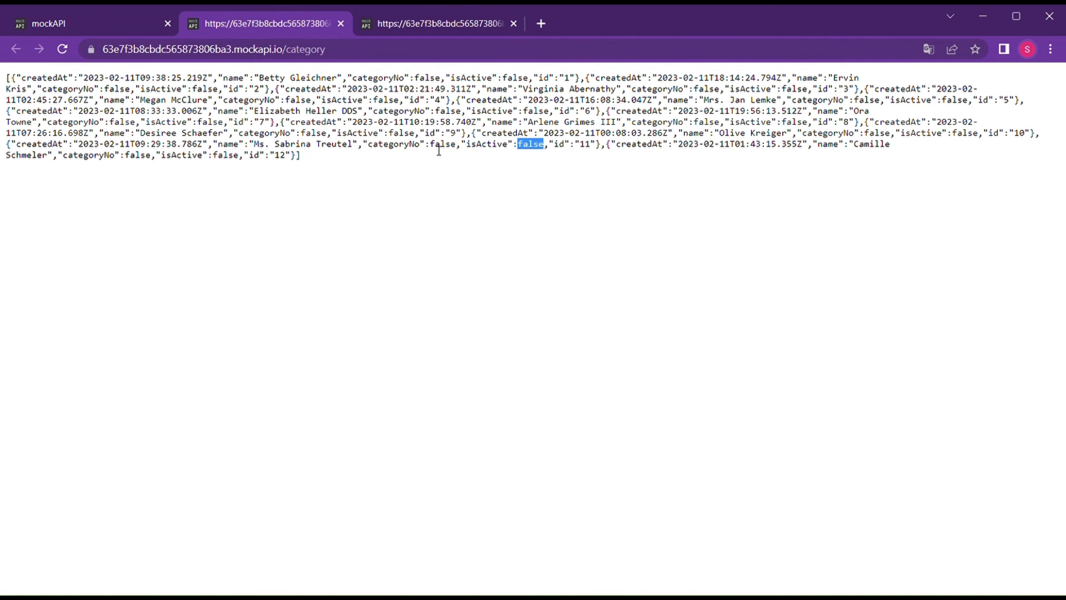
Check record 11's categoryNo and isActive false values, then return to the Test project page.
{"action": "left_click", "coordinate": [146, 22]}
{"action": "left_click", "coordinate": [243, 21]}
{"action": "left_click_drag", "start_coordinate": [461, 149], "coordinate": [372, 148]}
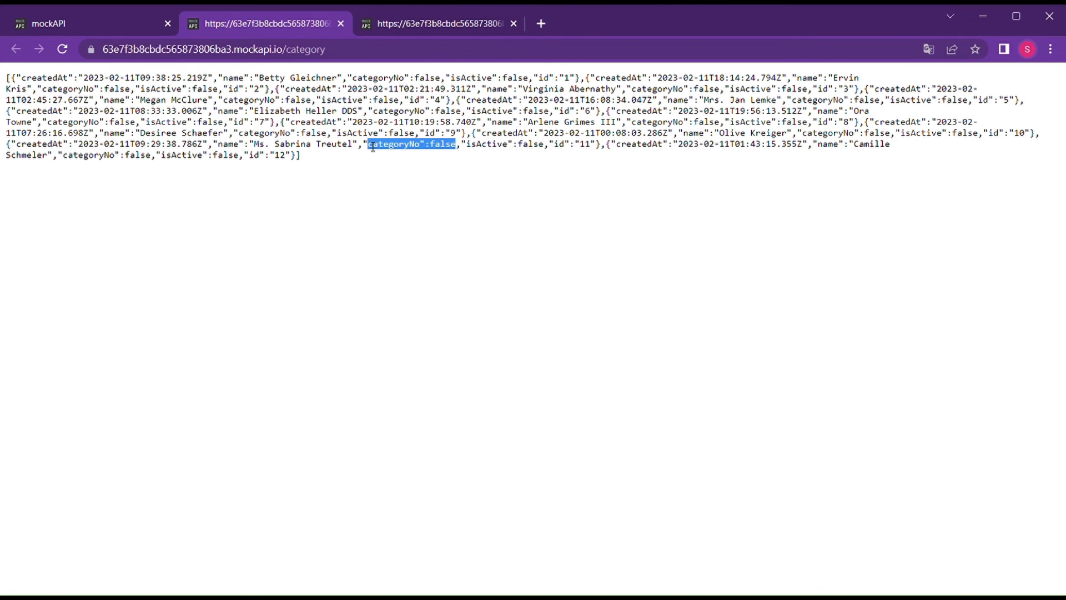
{"action": "left_click", "coordinate": [111, 26]}
Change the category resource's categoryNo field from Boolean to Number and save the schema.
{"action": "mouse_move", "coordinate": [314, 307]}
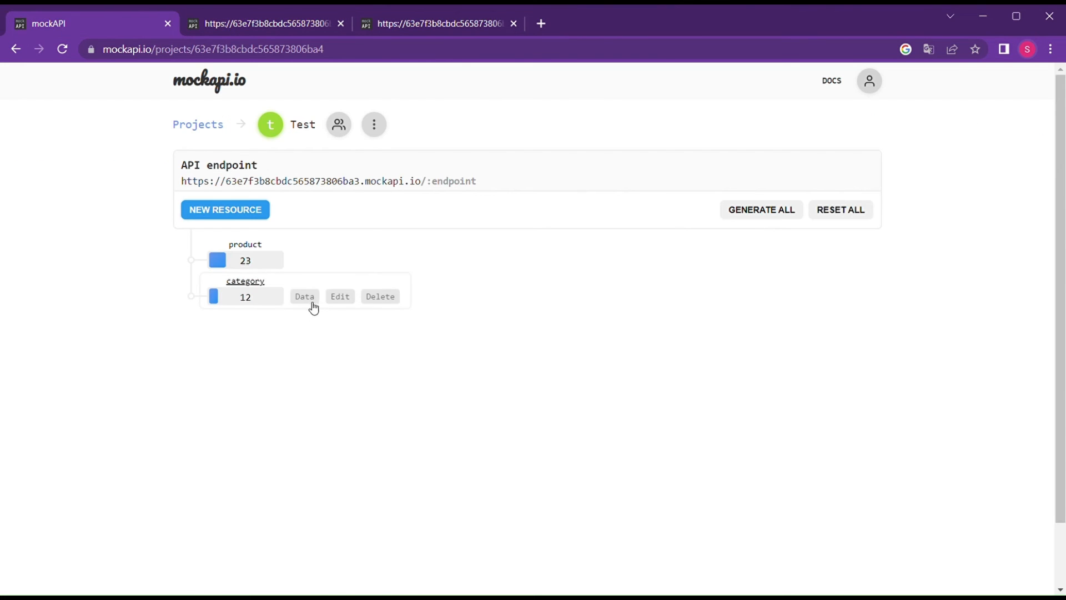
{"action": "left_click", "coordinate": [341, 296]}
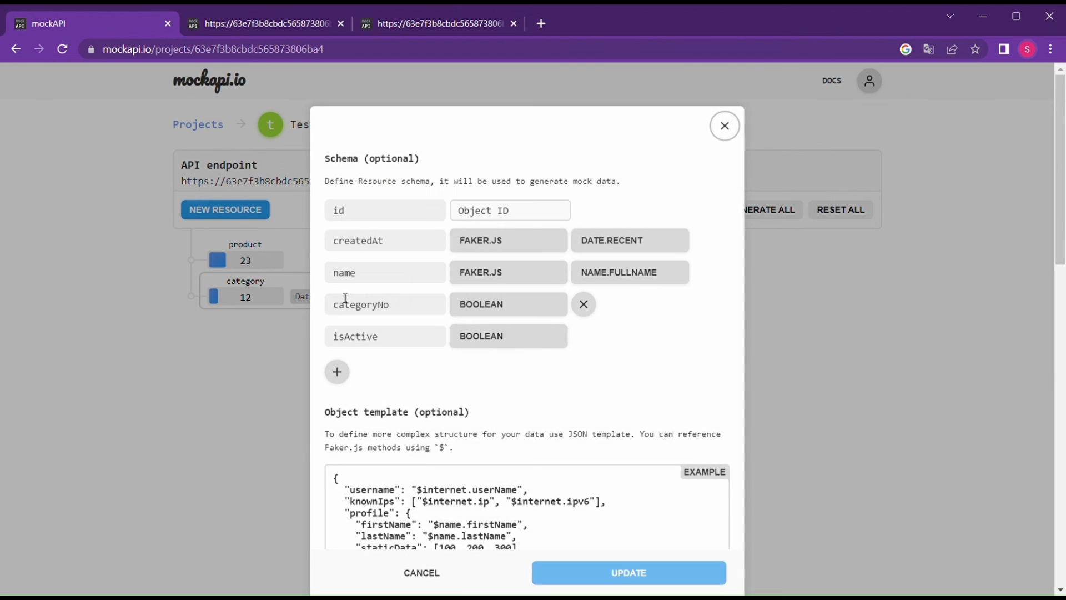
{"action": "left_click", "coordinate": [481, 309]}
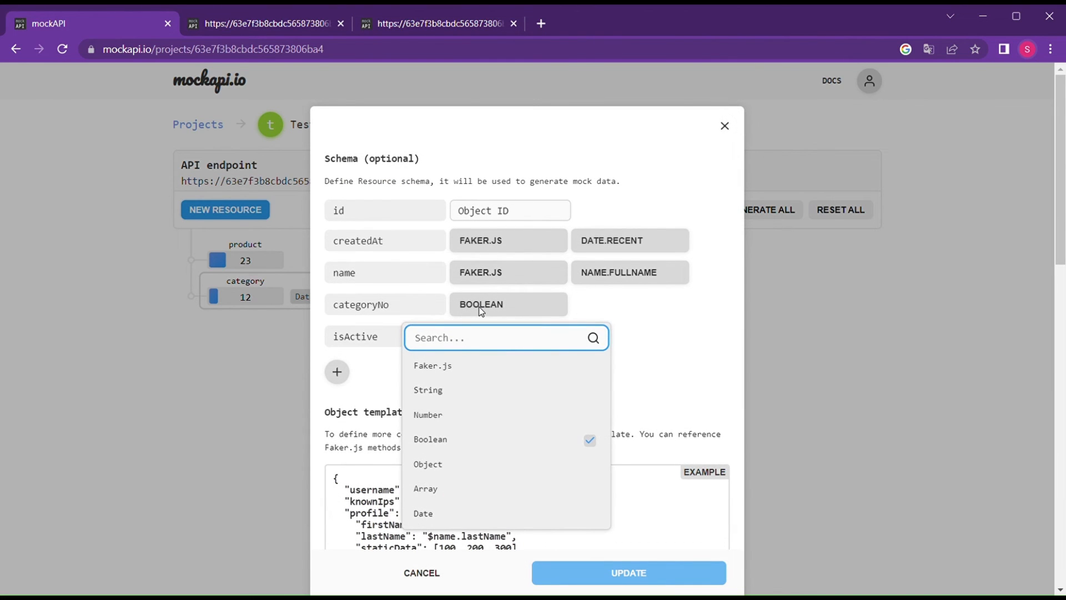
{"action": "type", "text": "num"}
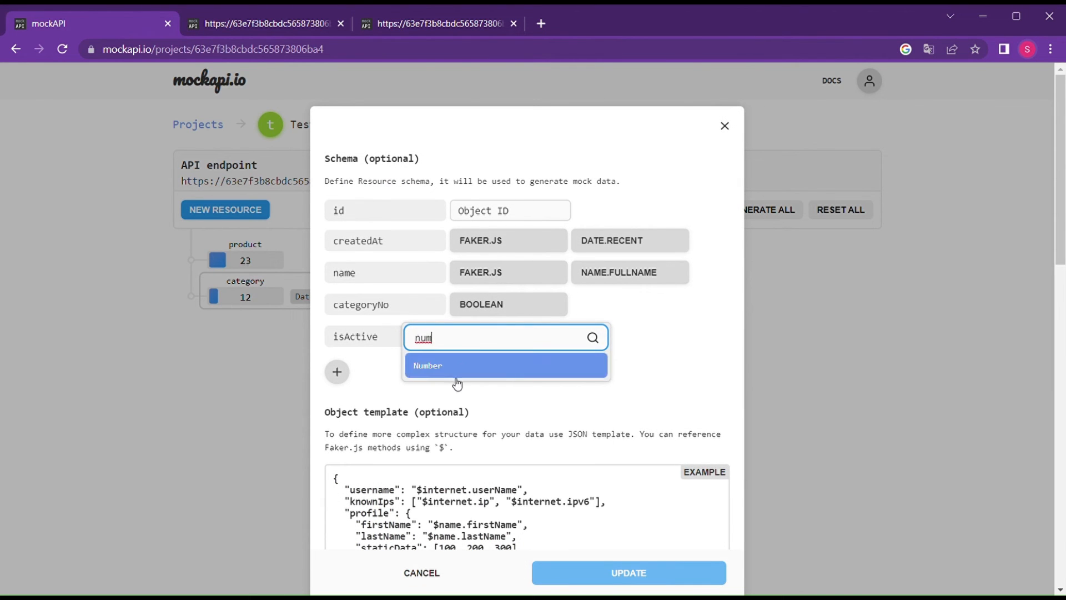
{"action": "left_click", "coordinate": [460, 368]}
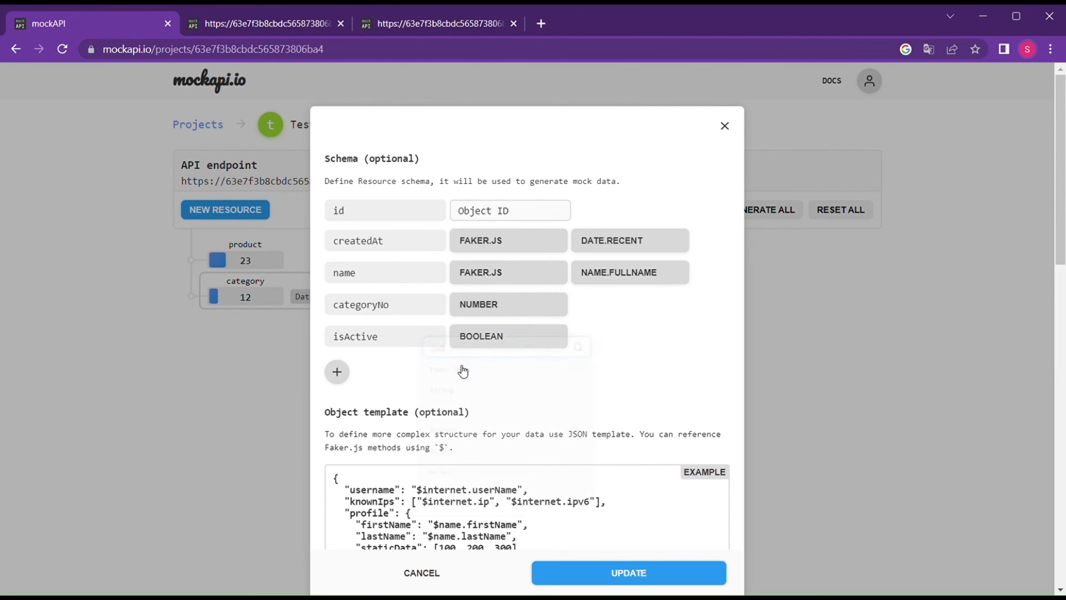
{"action": "left_click", "coordinate": [603, 571]}
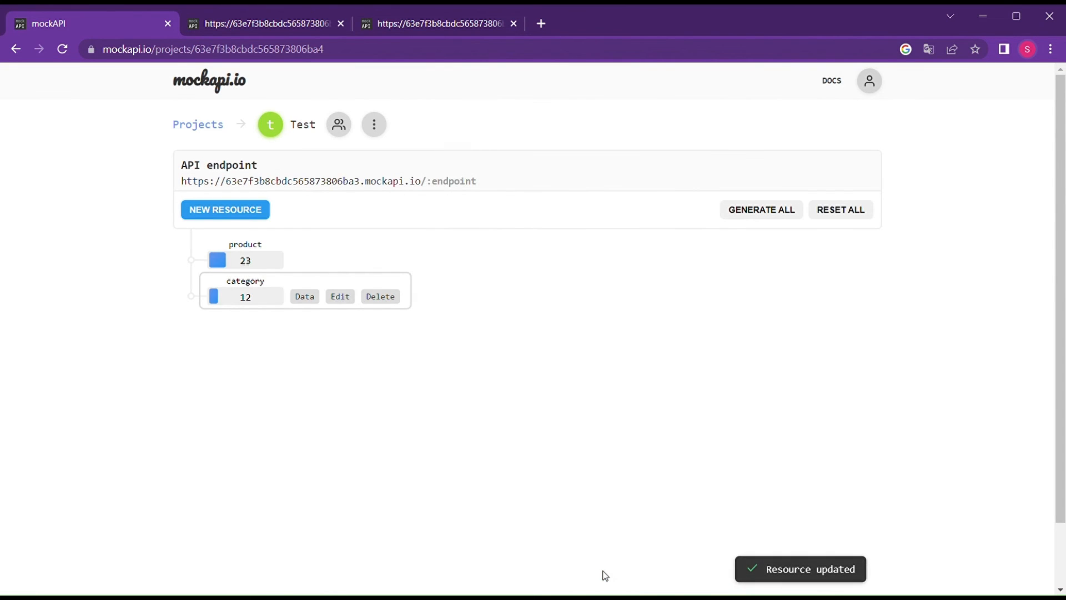
Reload the category JSON endpoint and confirm categoryNo now returns numbers such as 5, 42 and 83.
{"action": "left_click", "coordinate": [383, 24]}
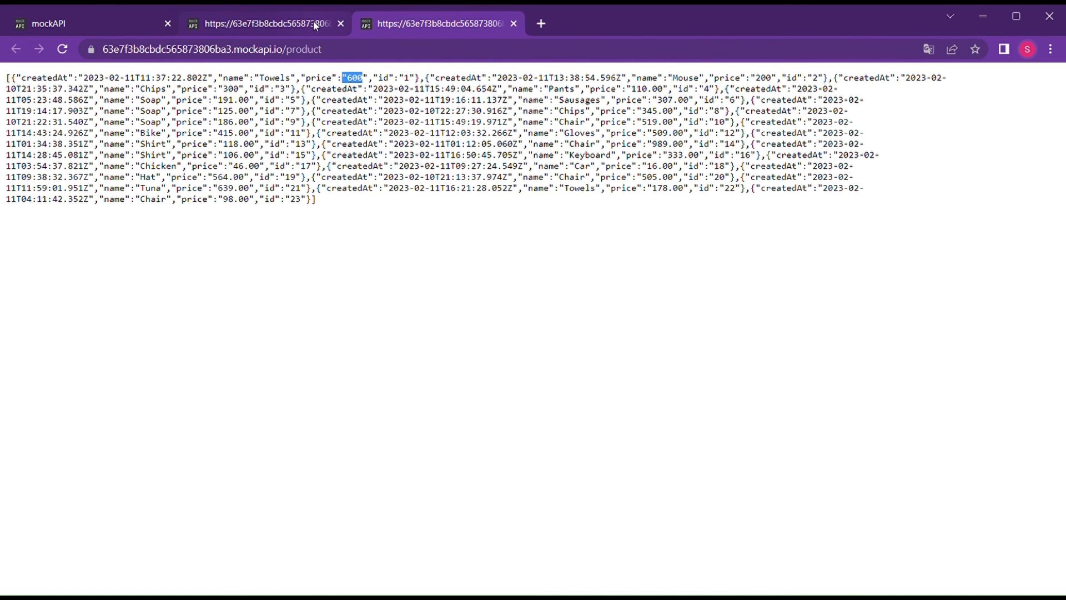
{"action": "left_click", "coordinate": [316, 25]}
{"action": "left_click", "coordinate": [67, 53]}
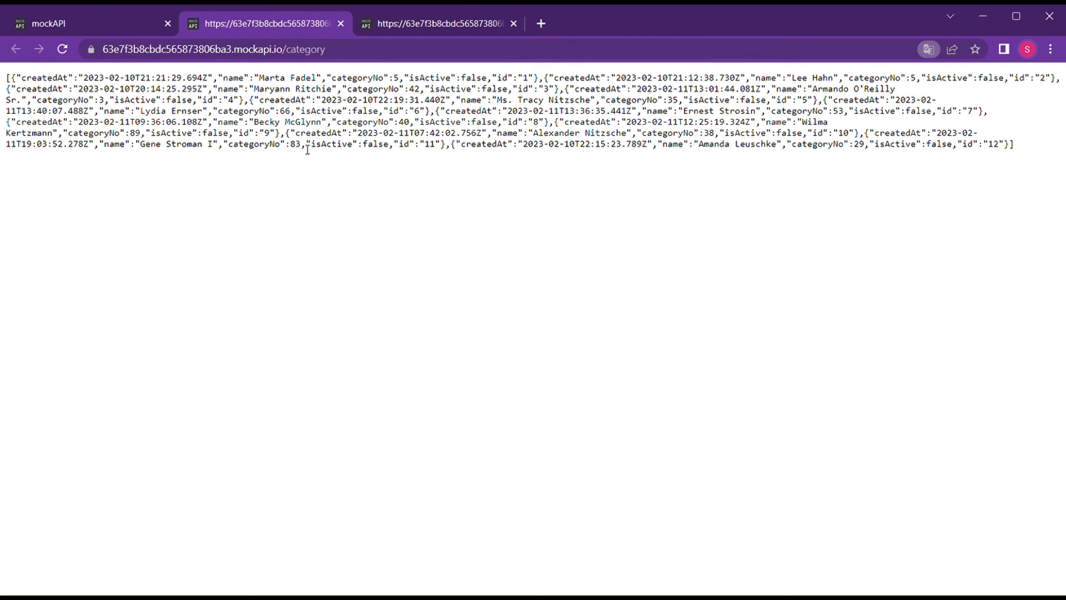
{"action": "left_click_drag", "start_coordinate": [300, 147], "coordinate": [213, 155]}
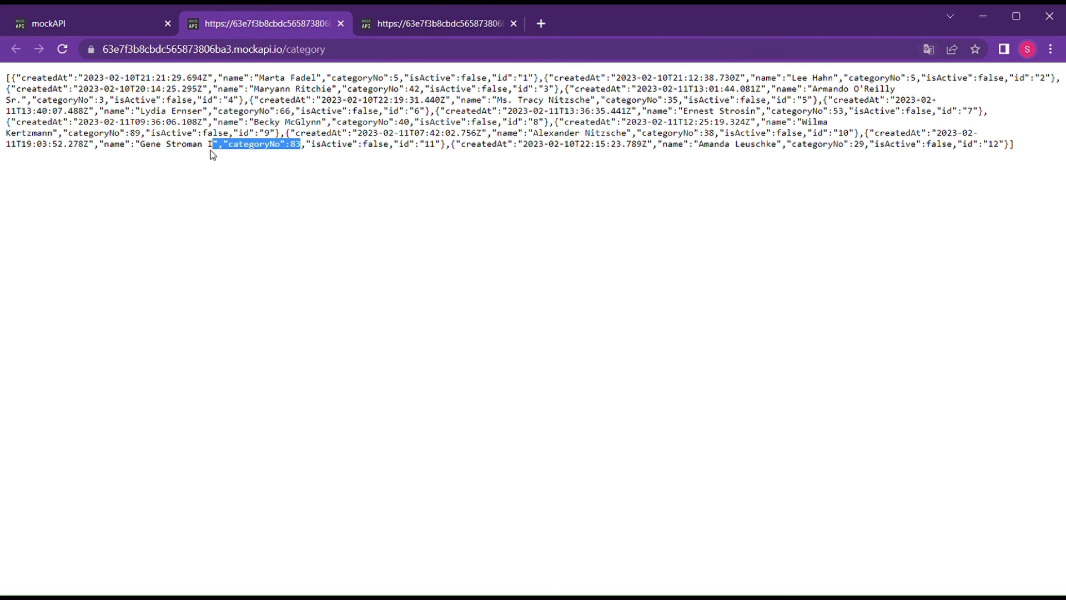
{"action": "left_click", "coordinate": [86, 19]}
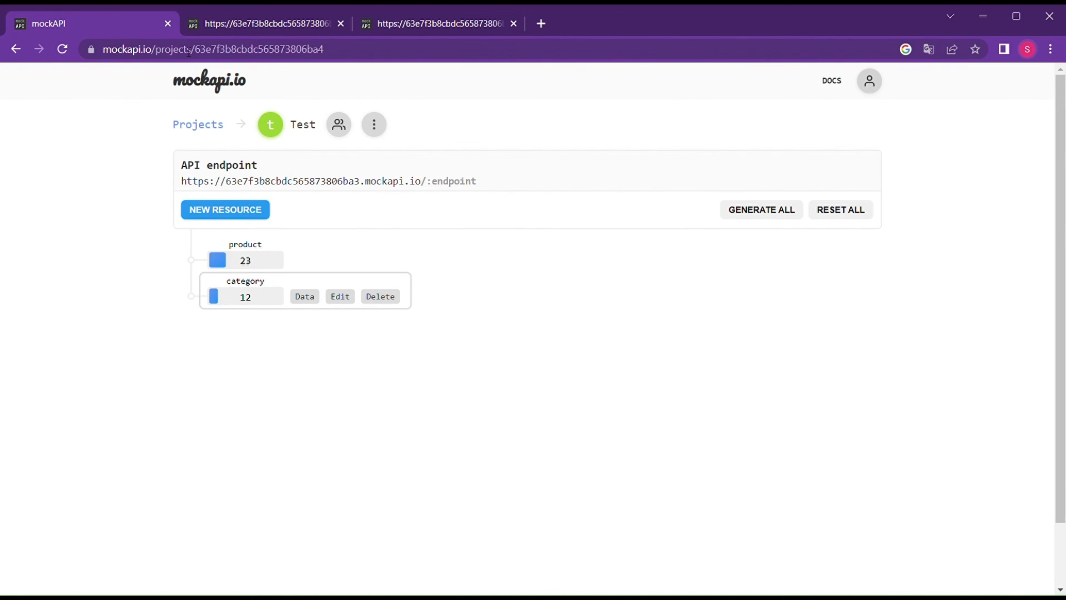
In the category schema, switch categoryNo's type to Faker.js.
{"action": "left_click", "coordinate": [338, 296]}
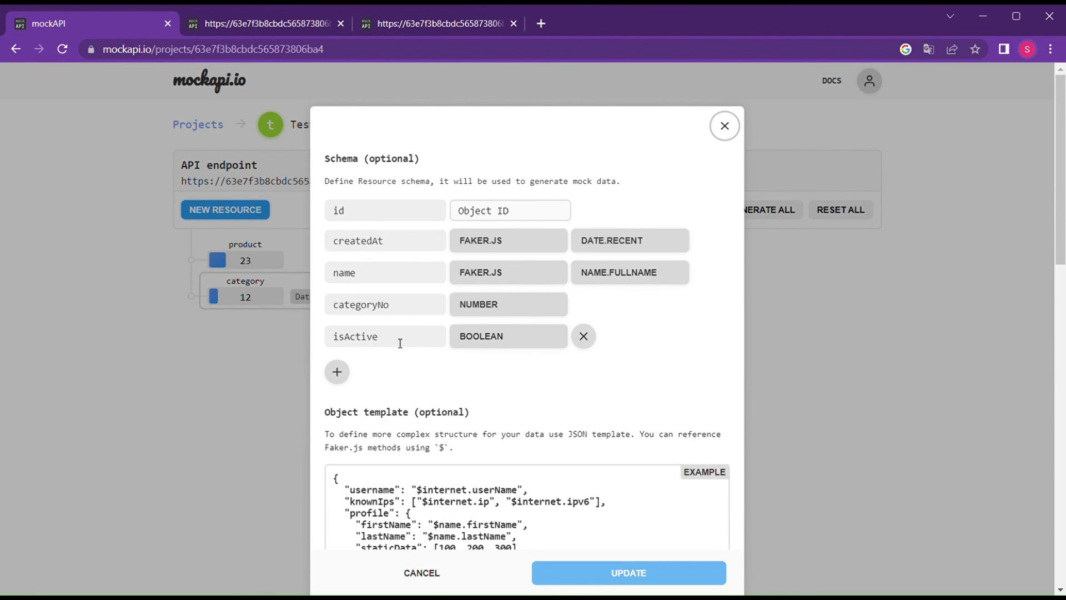
{"action": "left_click", "coordinate": [522, 313]}
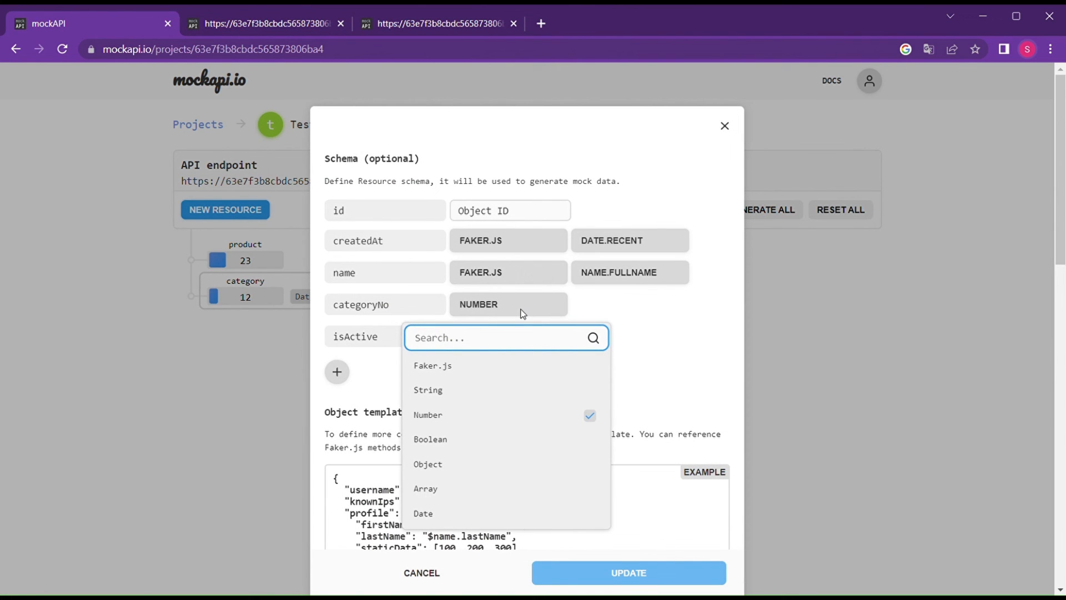
{"action": "left_click", "coordinate": [486, 371]}
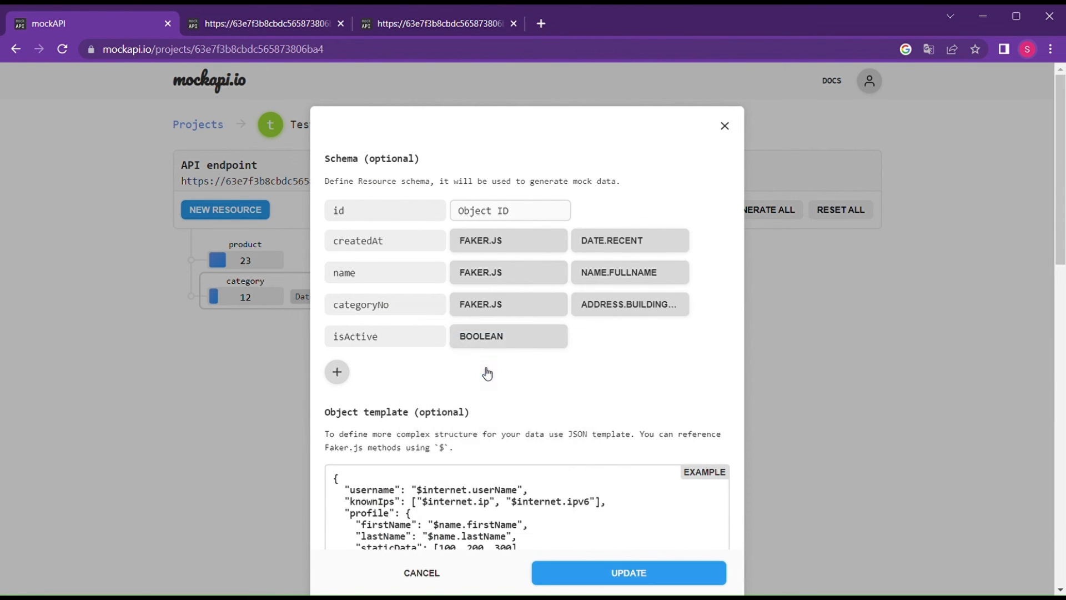
Set categoryNo's Faker.js method to datatype.uuid and save the category schema.
{"action": "left_click", "coordinate": [631, 309]}
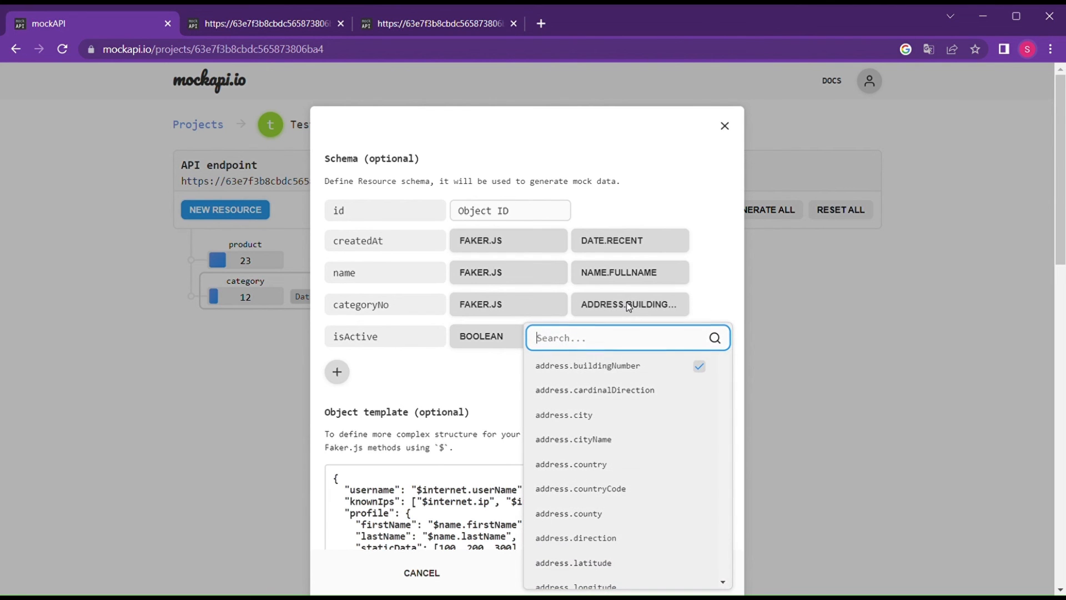
{"action": "type", "text": "comm"}
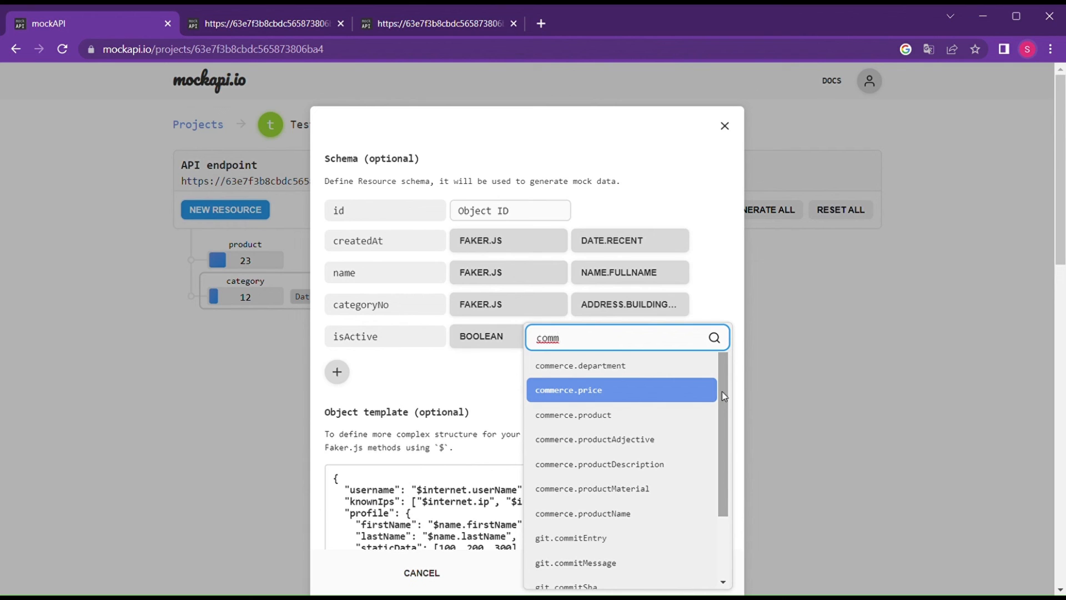
{"action": "scroll", "coordinate": [728, 438], "scroll_direction": "down", "scroll_amount": 2}
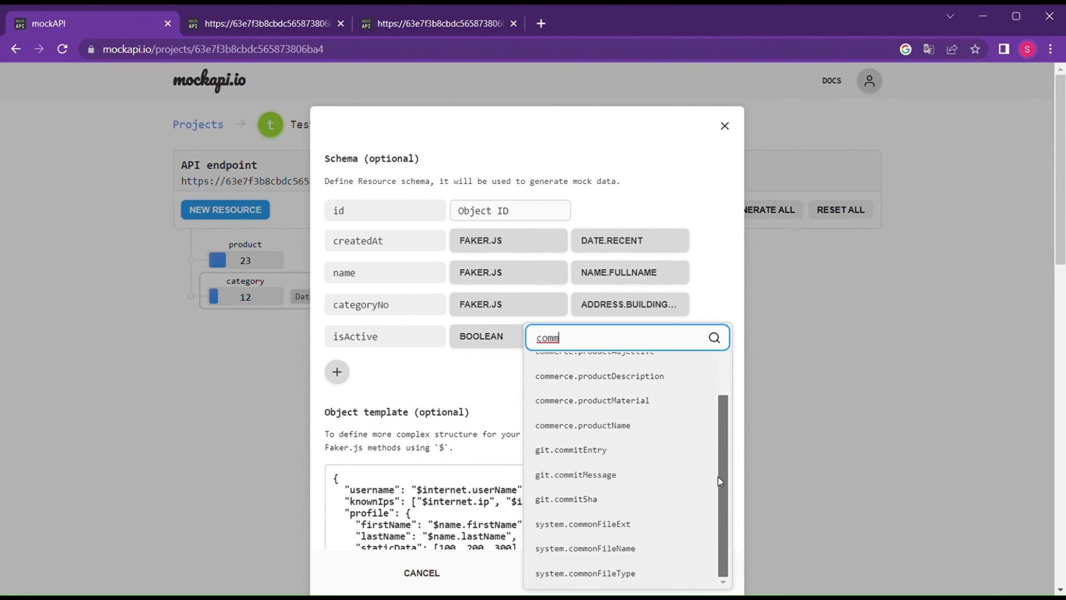
{"action": "scroll", "coordinate": [719, 430], "scroll_direction": "up", "scroll_amount": 2}
{"action": "key", "text": "BackSpace"}
{"action": "key", "text": "BackSpace"}
{"action": "key", "text": "BackSpace"}
{"action": "key", "text": "BackSpace"}
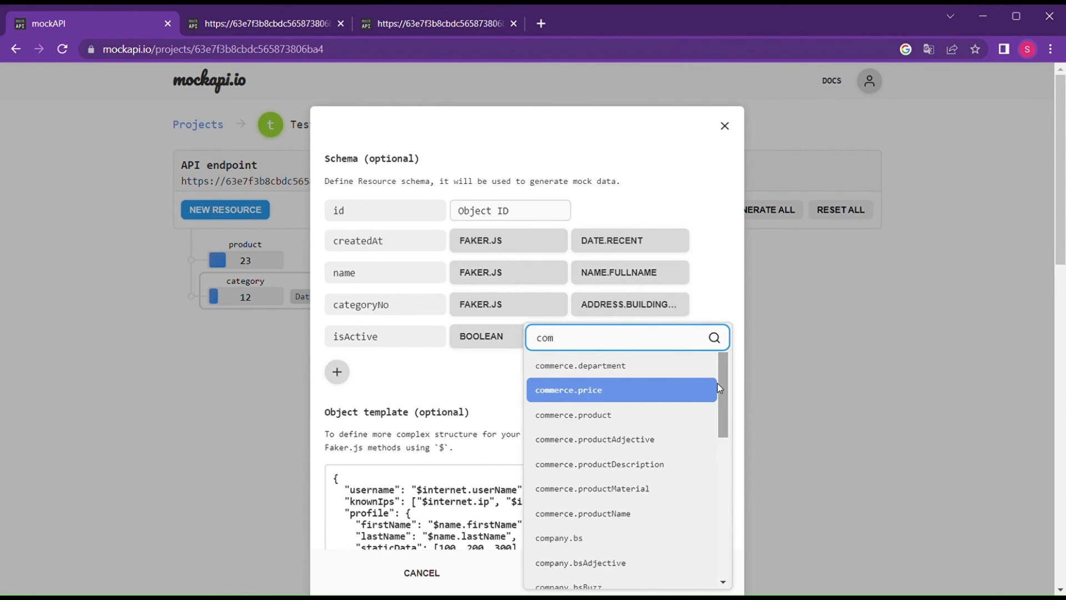
{"action": "type", "text": "o"}
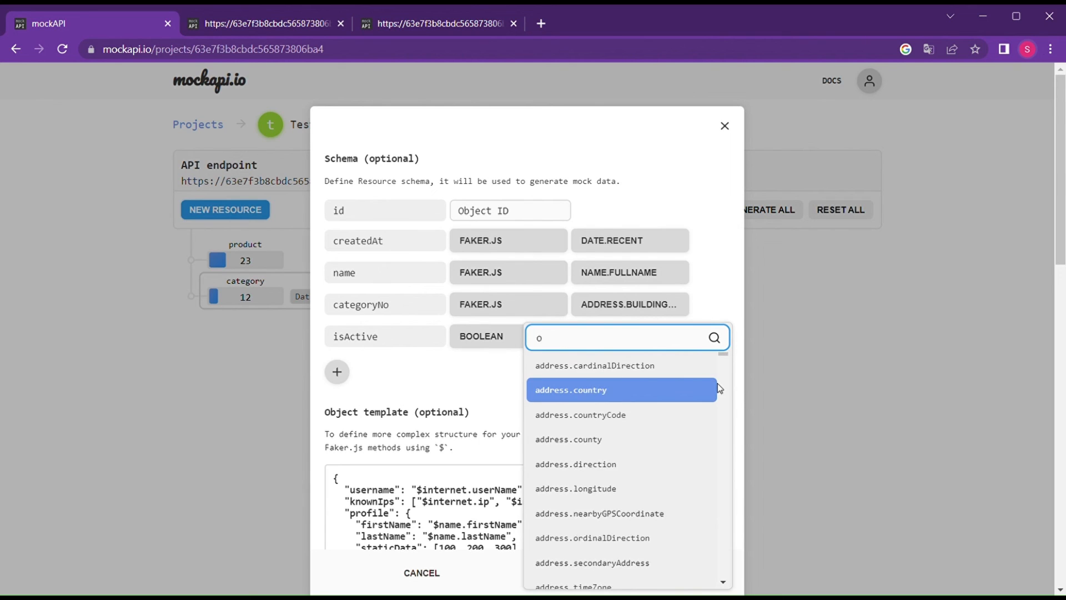
{"action": "key", "text": "BackSpace"}
{"action": "type", "text": "id"}
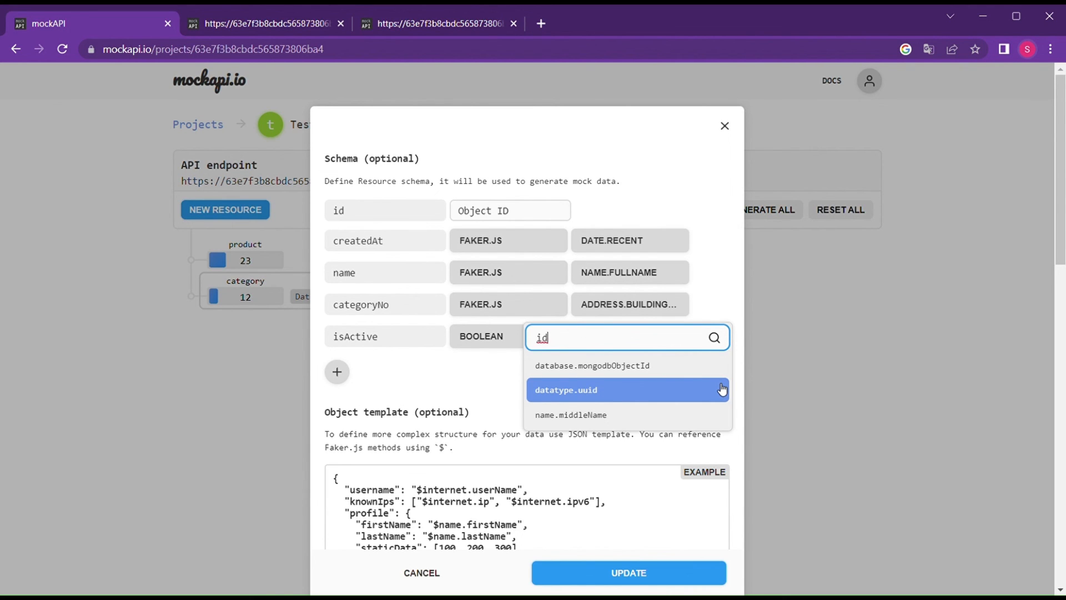
{"action": "left_click", "coordinate": [597, 390]}
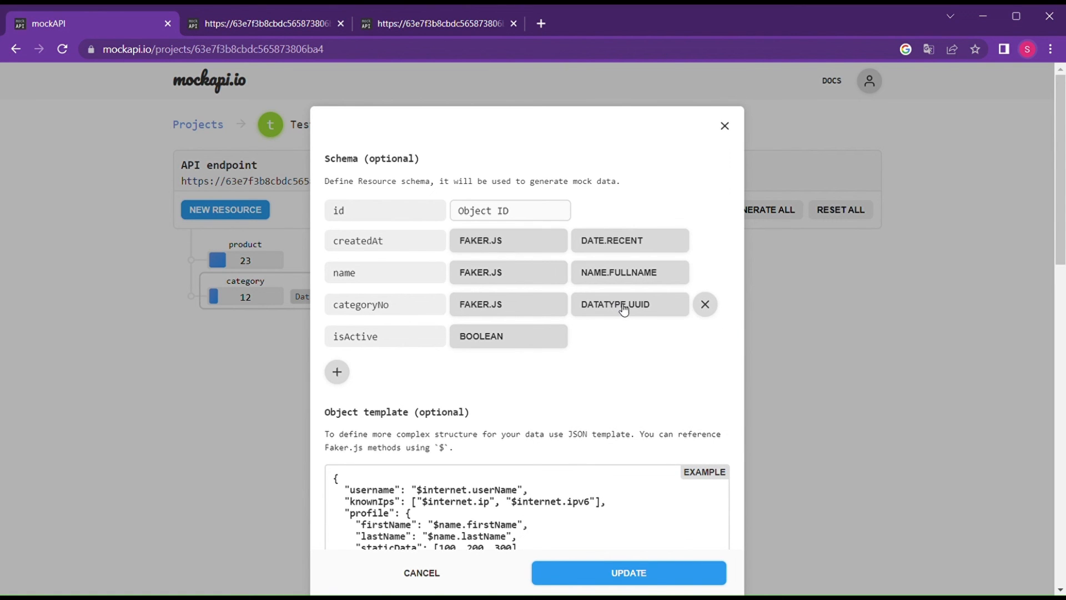
{"action": "left_click", "coordinate": [601, 572]}
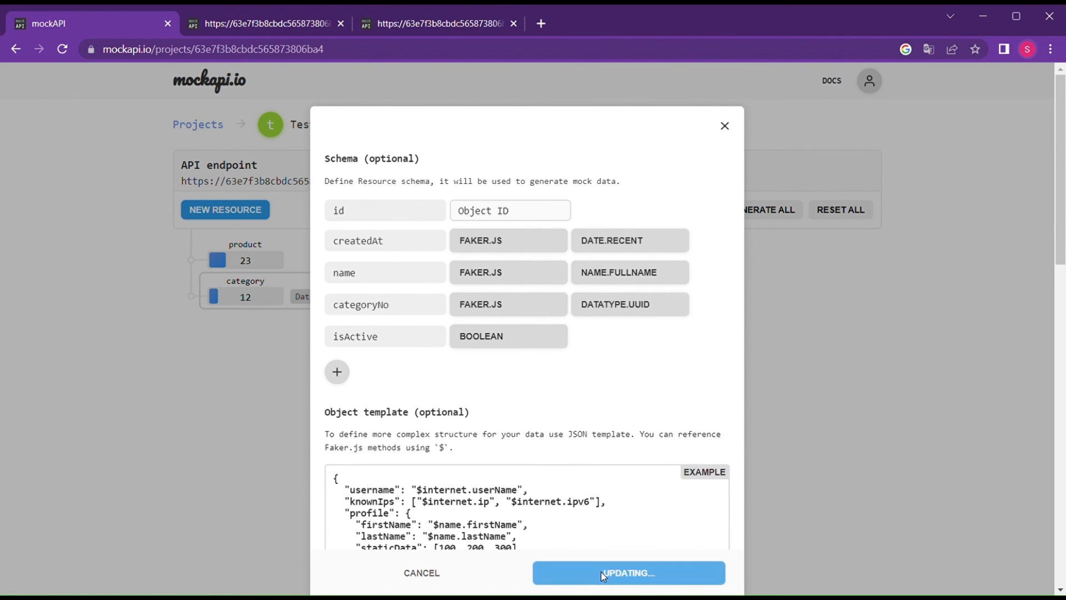
Reload the category JSON endpoint and verify each of the 12 records has a UUID categoryNo.
{"action": "left_click", "coordinate": [325, 25]}
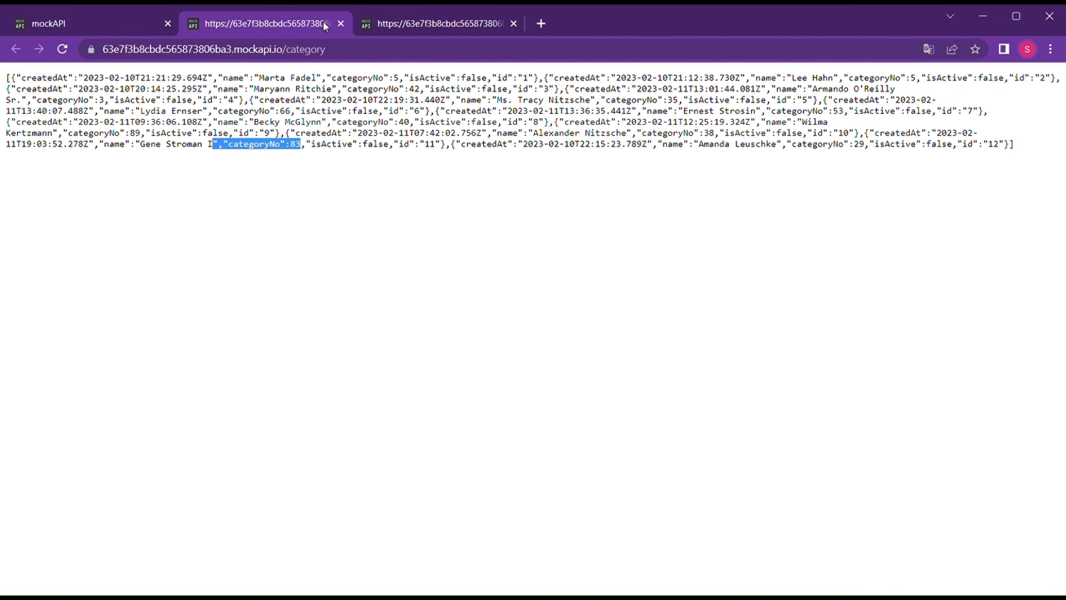
{"action": "left_click", "coordinate": [63, 52]}
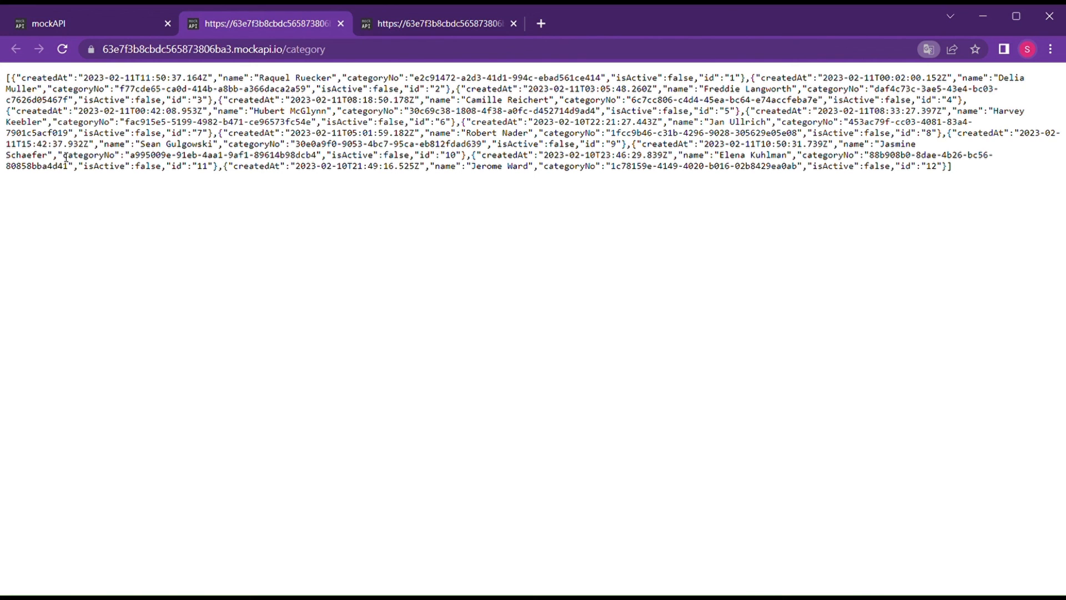
{"action": "left_click_drag", "start_coordinate": [65, 159], "coordinate": [329, 158]}
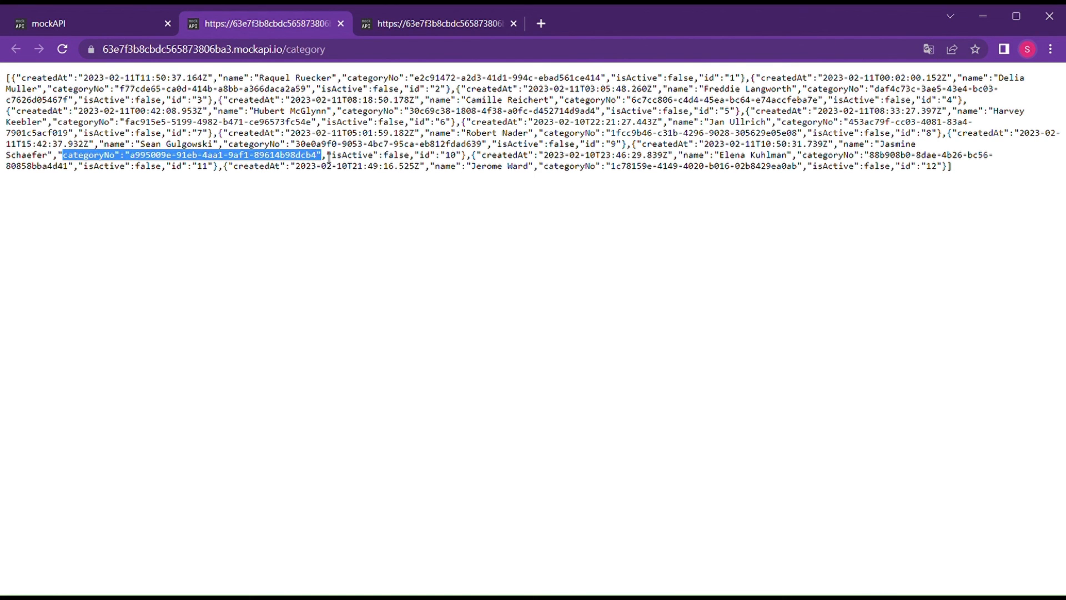
{"action": "left_click", "coordinate": [119, 21]}
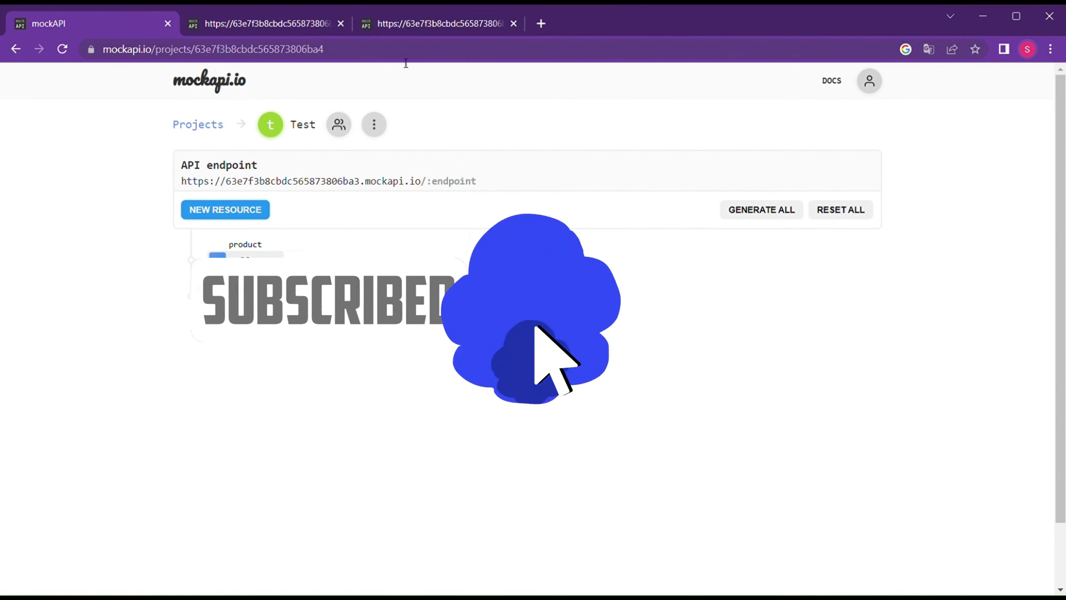